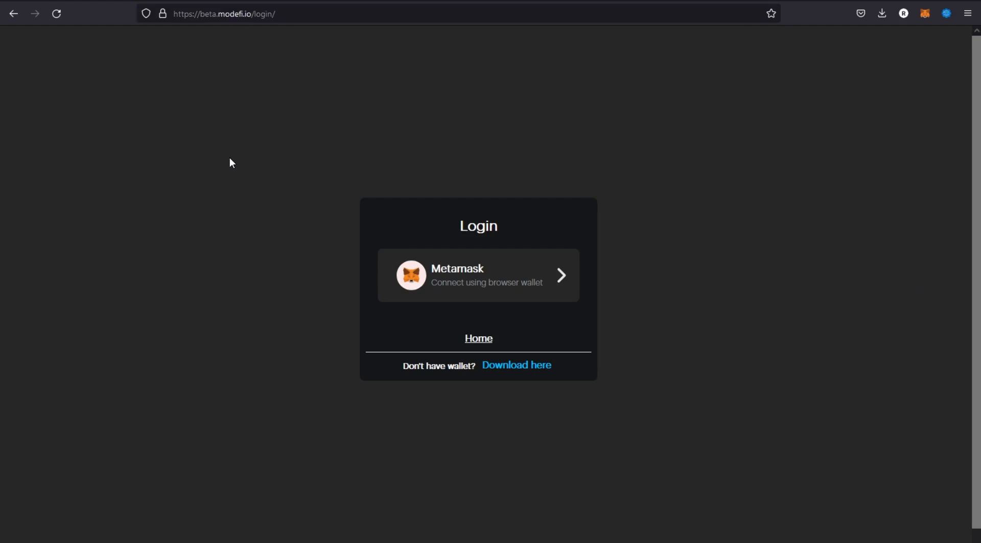
Review the token assets held by the connected MetaMask wallet account on the Fantom Testnet.
{"action": "left_click", "coordinate": [925, 13]}
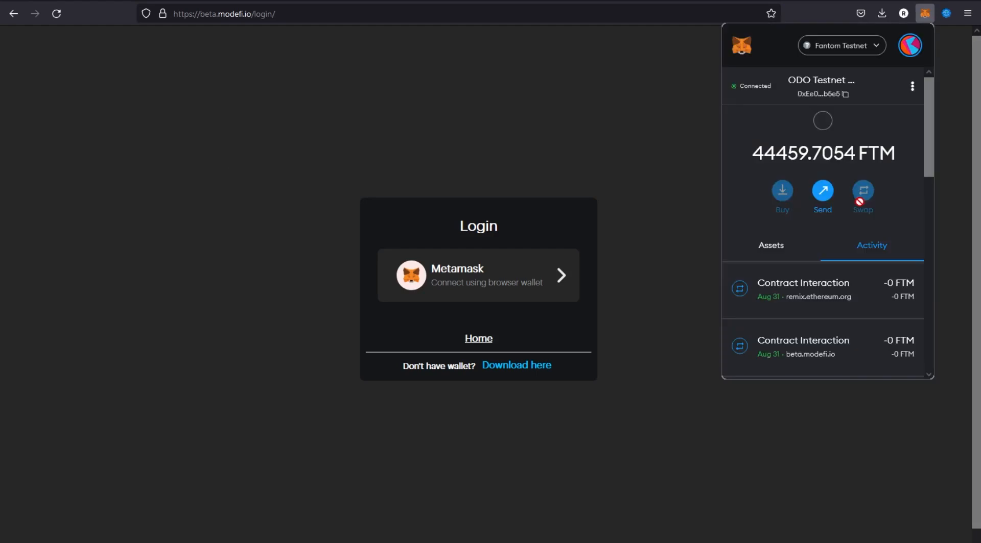
{"action": "left_click", "coordinate": [774, 249]}
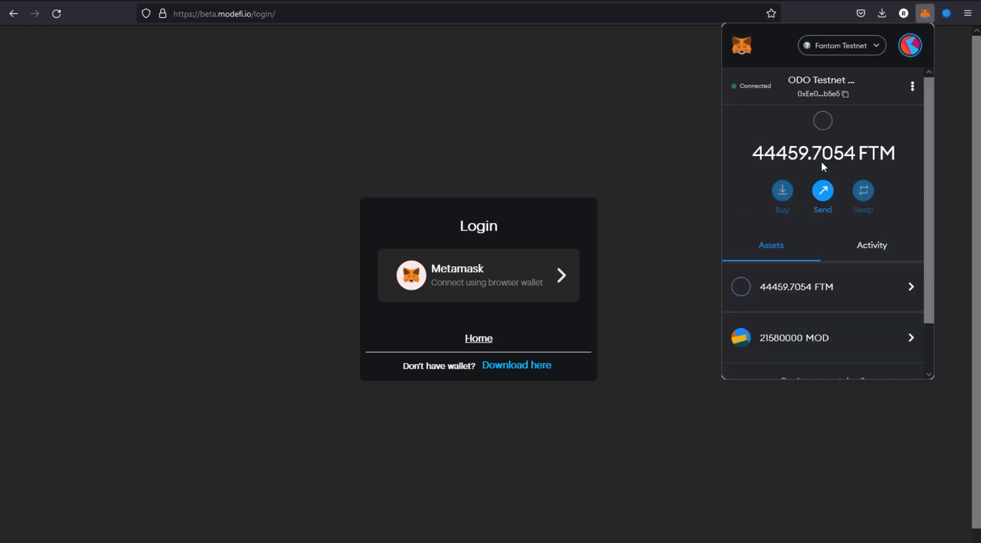
{"action": "left_click", "coordinate": [755, 88]}
{"action": "left_click", "coordinate": [911, 58]}
{"action": "left_click", "coordinate": [659, 208]}
Log in to the Modefi site with the MetaMask wallet and sign the signature request.
{"action": "left_click", "coordinate": [492, 279]}
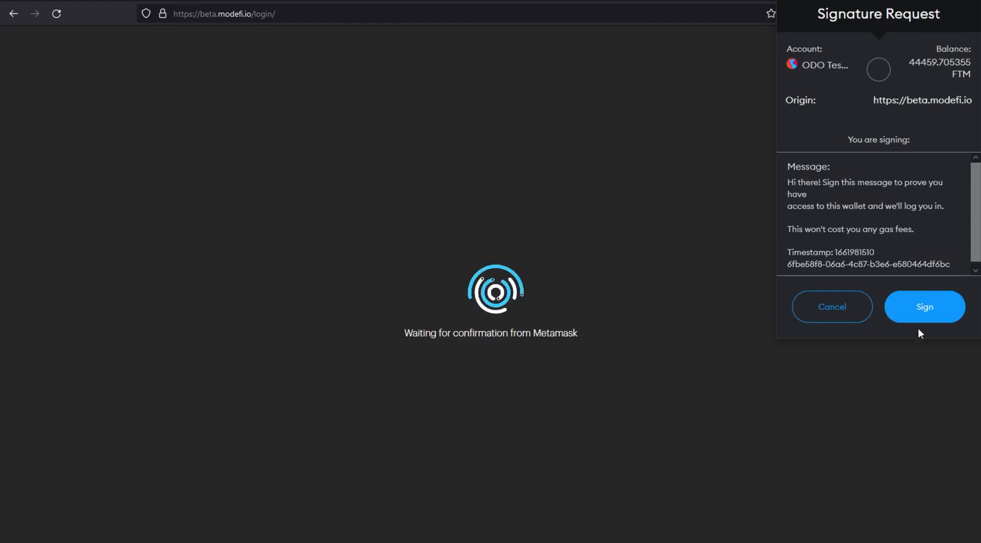
{"action": "left_click", "coordinate": [924, 307]}
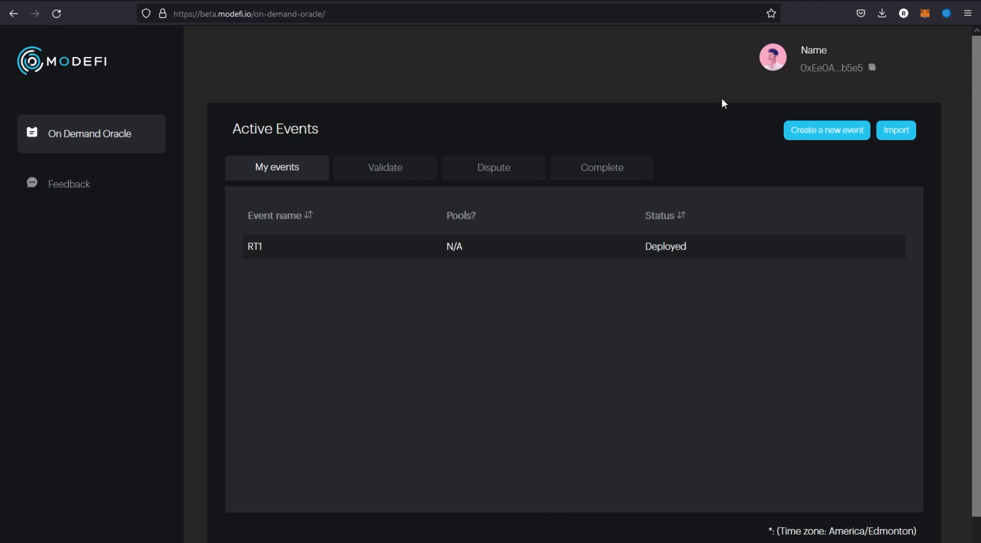
Open the account profile and submit a token deposit stake of 5000 MOD.
{"action": "left_click", "coordinate": [772, 61]}
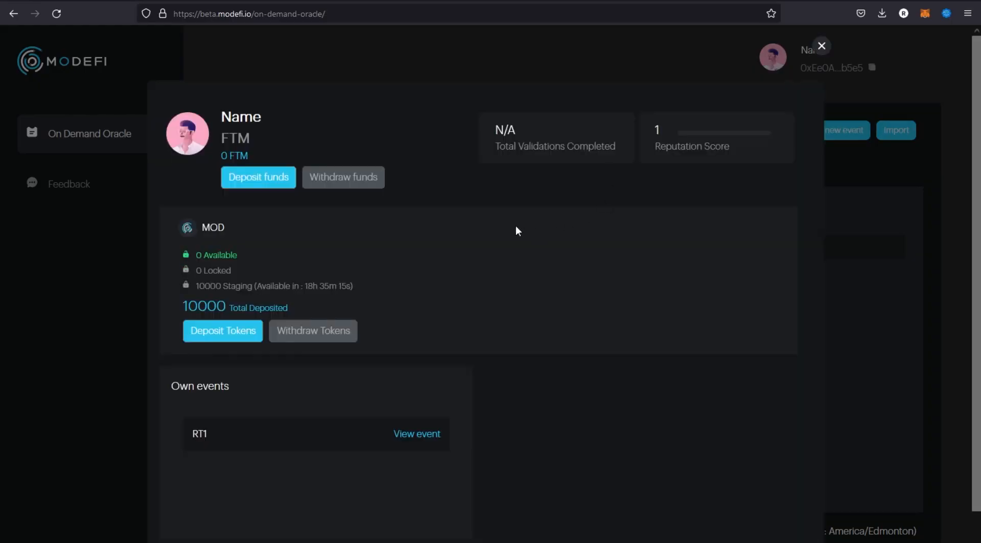
{"action": "scroll", "coordinate": [468, 229], "scroll_direction": "down", "scroll_amount": 1}
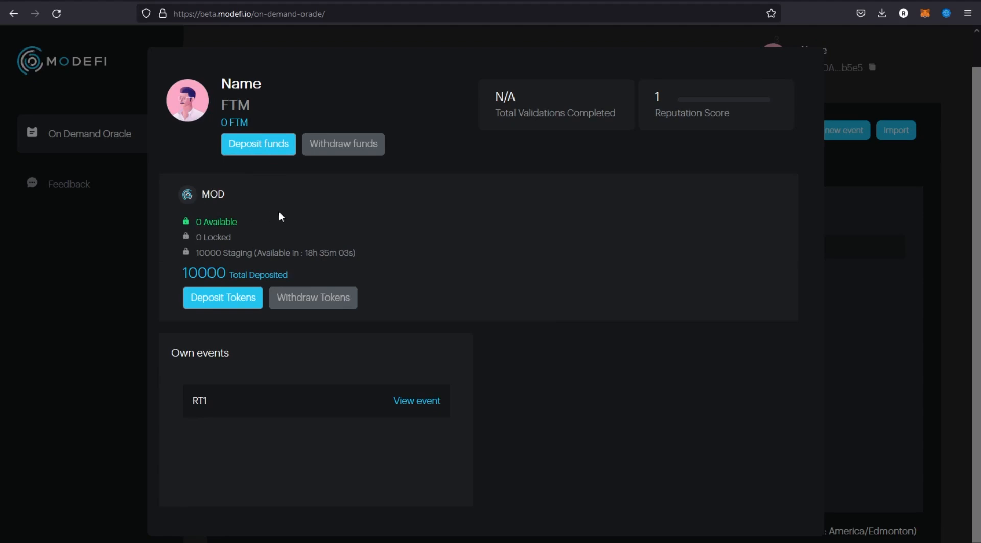
{"action": "left_click", "coordinate": [212, 305]}
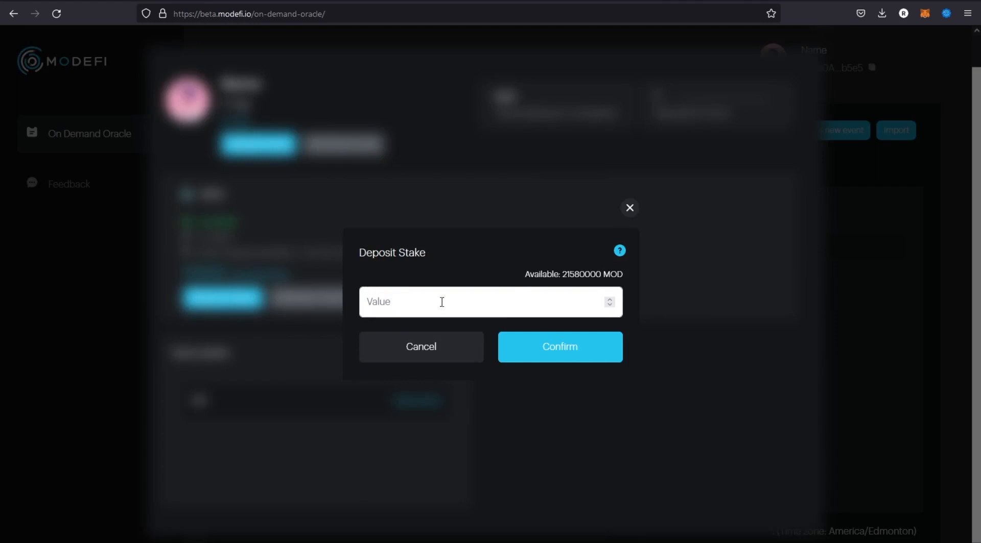
{"action": "left_click", "coordinate": [580, 276]}
{"action": "left_click_drag", "start_coordinate": [446, 301], "coordinate": [348, 296]}
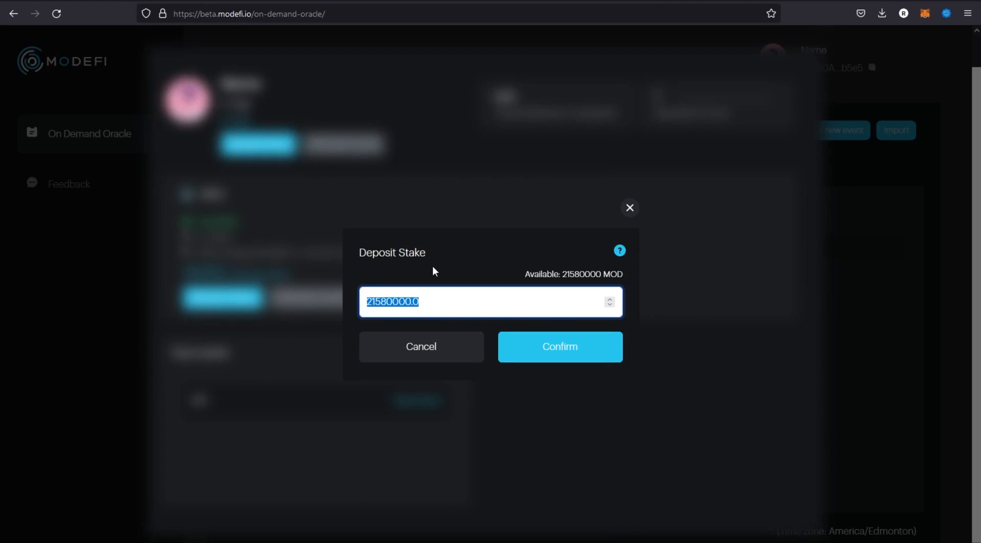
{"action": "type", "text": "5000"}
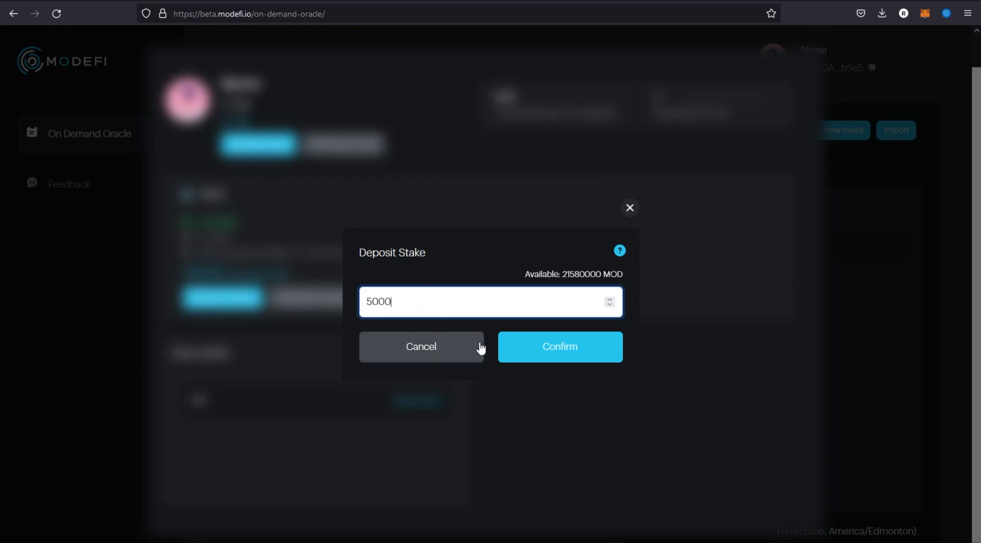
{"action": "left_click", "coordinate": [532, 348]}
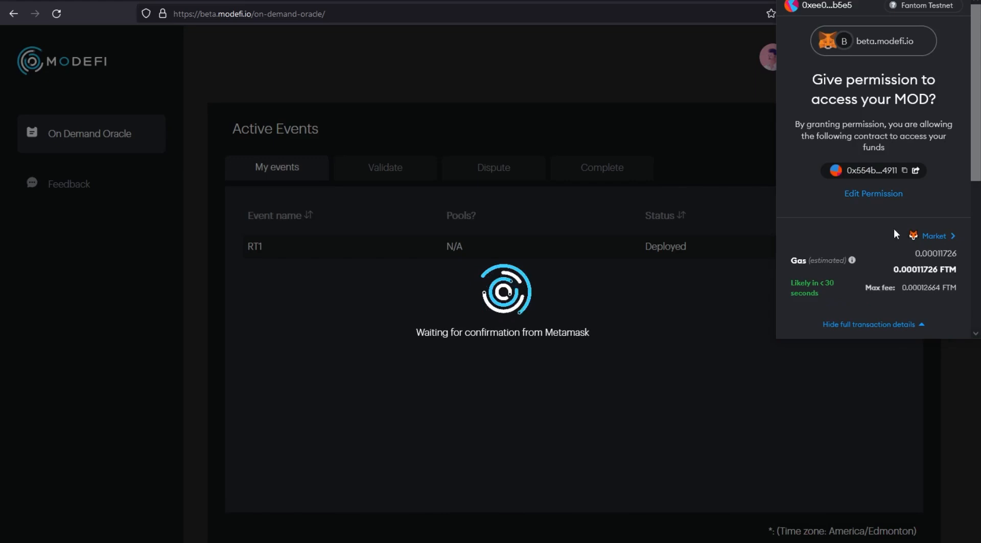
Approve the MOD spending permission in MetaMask and confirm the deposit's contract interaction.
{"action": "scroll", "coordinate": [875, 211], "scroll_direction": "down", "scroll_amount": 5}
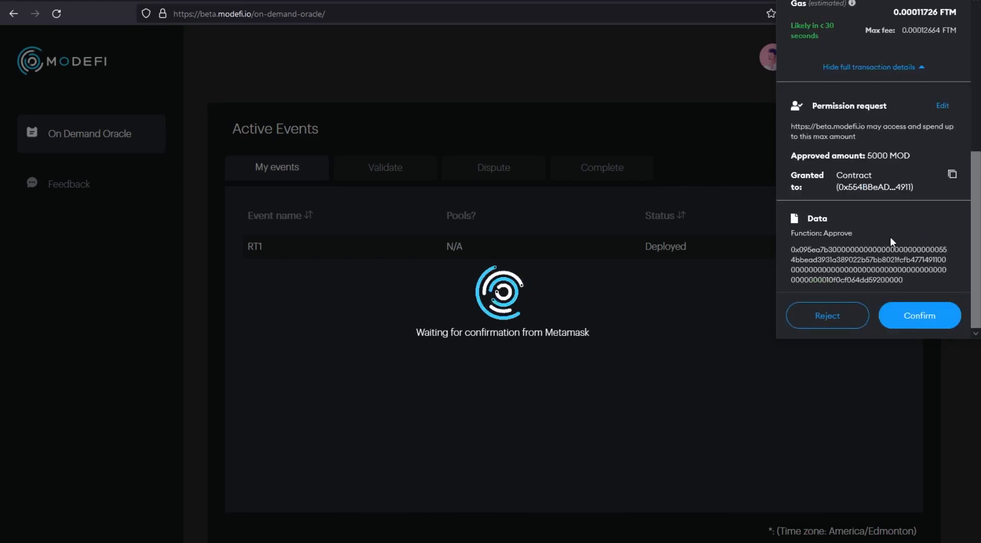
{"action": "left_click", "coordinate": [933, 319]}
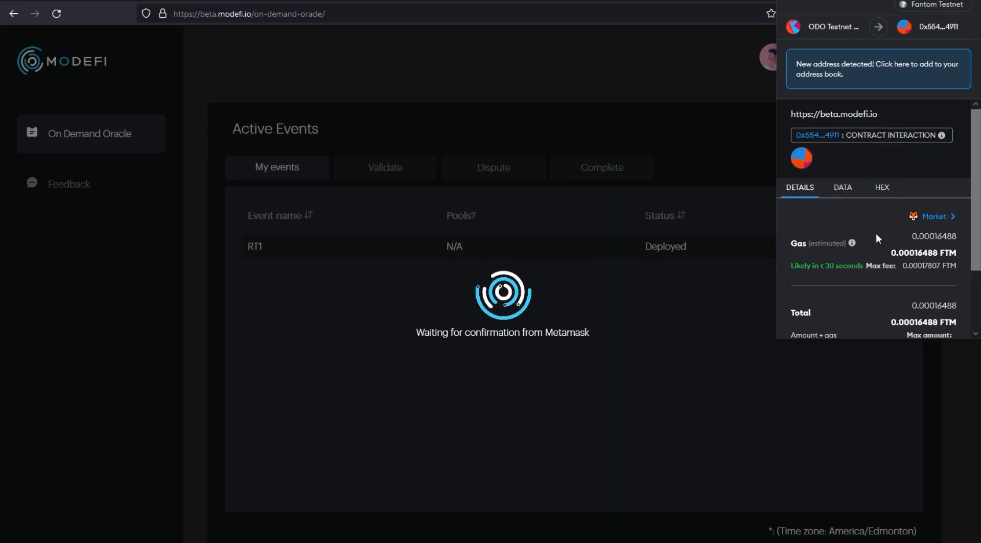
{"action": "scroll", "coordinate": [875, 232], "scroll_direction": "down", "scroll_amount": 2}
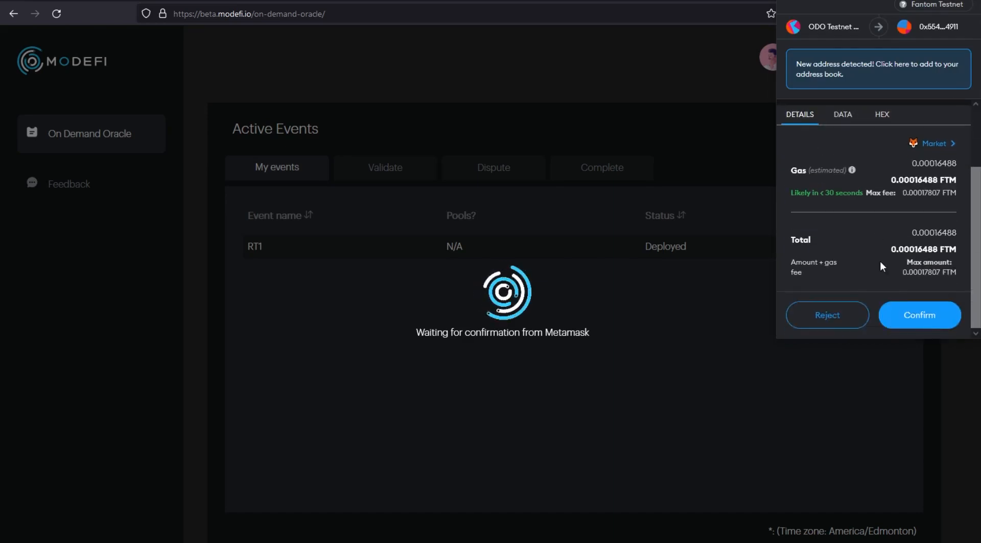
{"action": "left_click", "coordinate": [919, 317]}
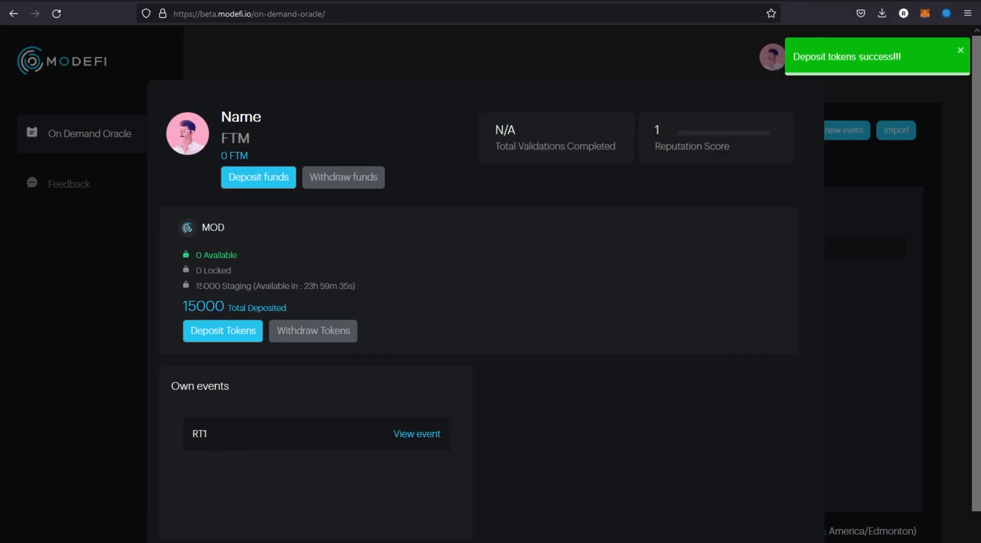
Check the staging MOD amount in the account profile and close the profile.
{"action": "left_click_drag", "start_coordinate": [195, 287], "coordinate": [221, 287]}
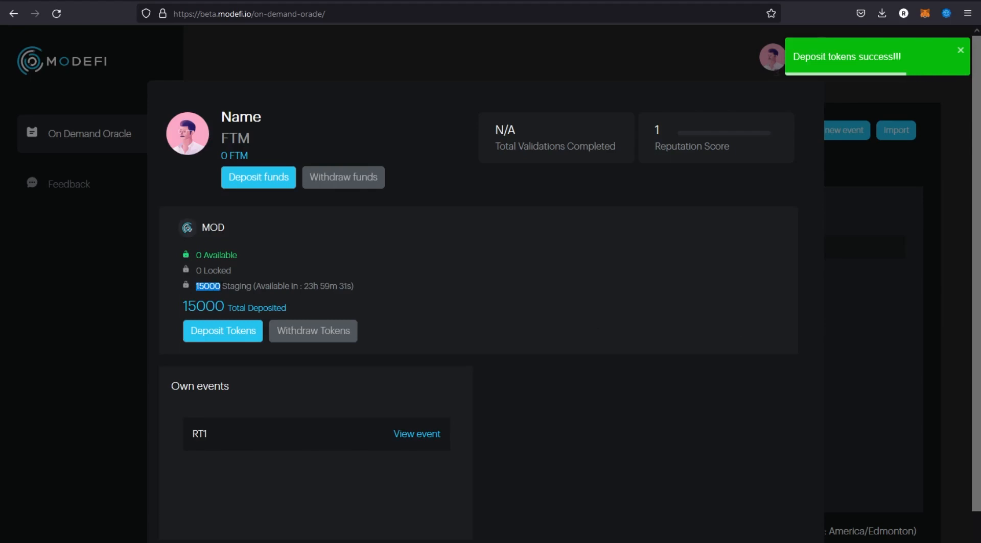
{"action": "left_click", "coordinate": [235, 299]}
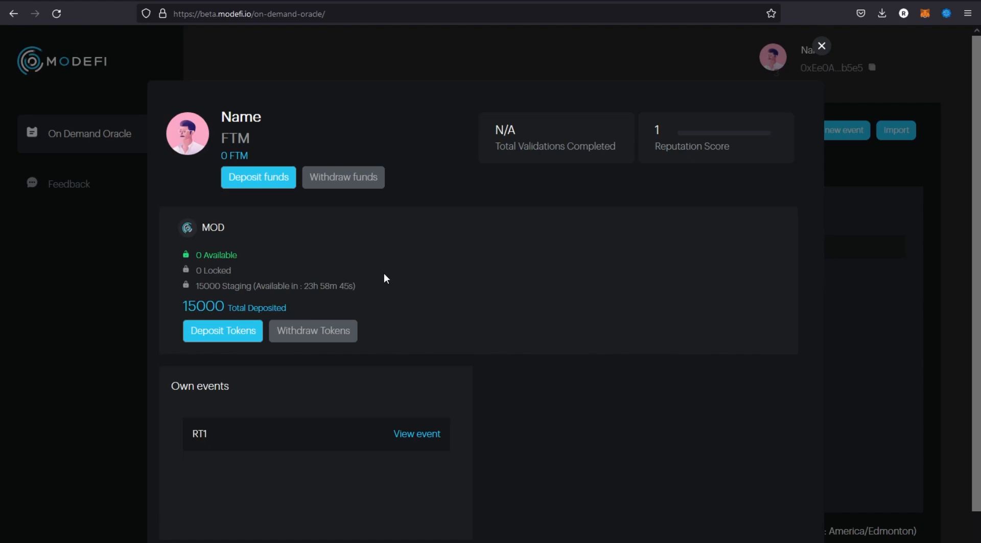
{"action": "left_click", "coordinate": [822, 46]}
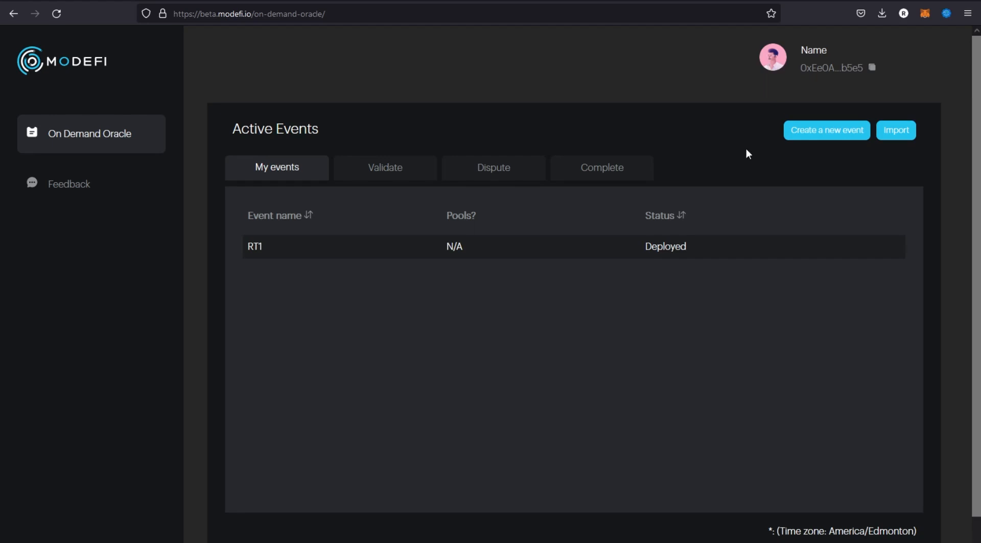
Create a new event titled "Example" with the description "Example for the MOD Squad", using the Standard Oracle type.
{"action": "left_click", "coordinate": [813, 132]}
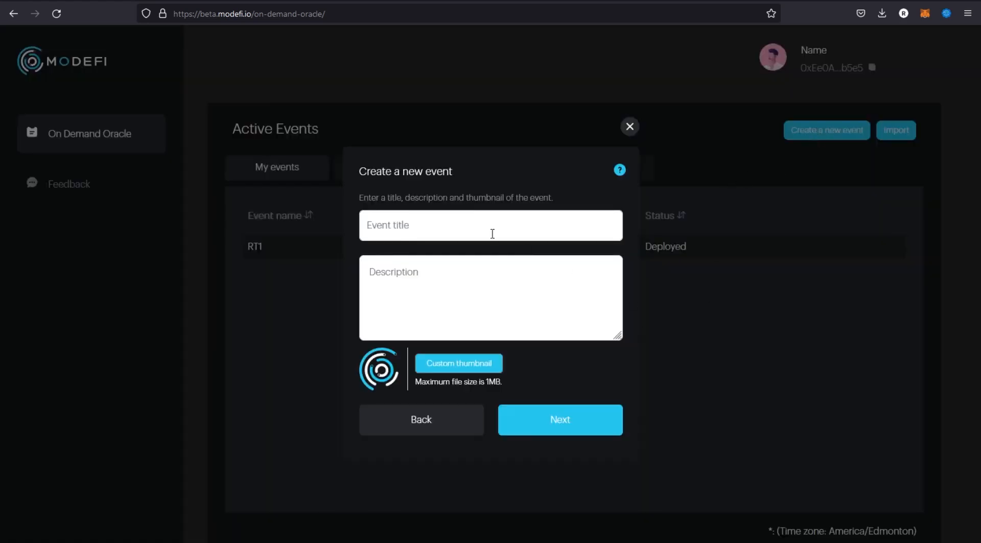
{"action": "left_click", "coordinate": [445, 223]}
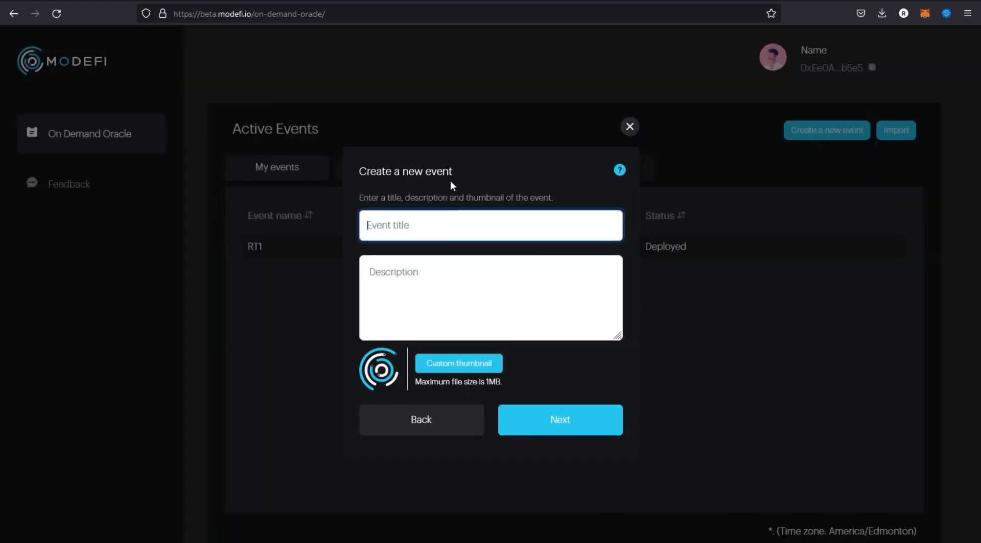
{"action": "type", "text": "Example"}
{"action": "left_click", "coordinate": [489, 272]}
{"action": "type", "text": "Example"}
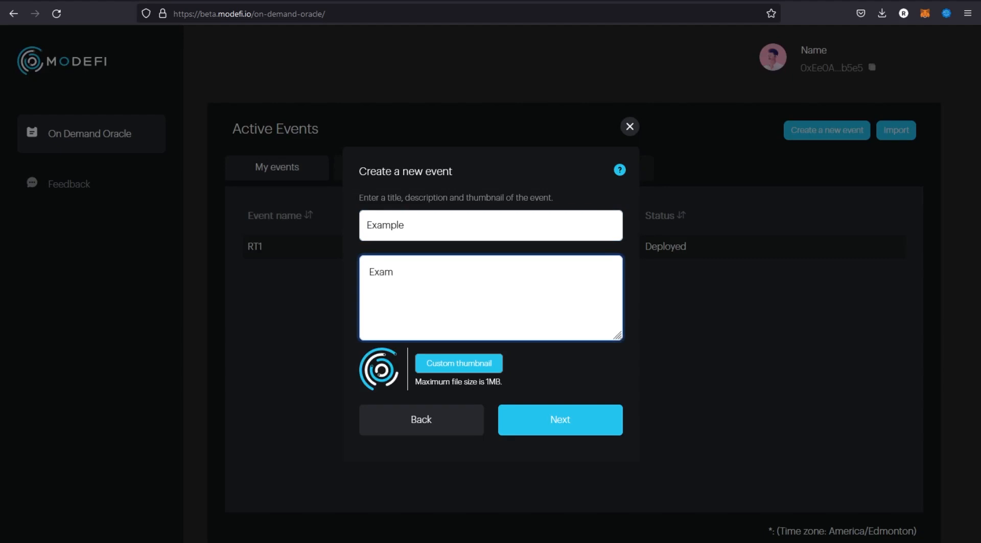
{"action": "type", "text": " for the MOD Squad"}
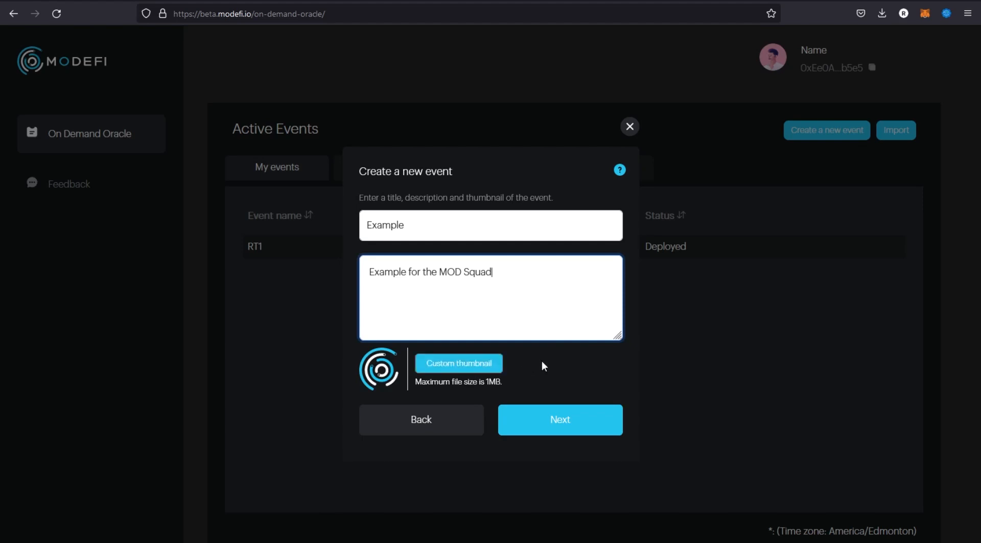
{"action": "left_click", "coordinate": [568, 406]}
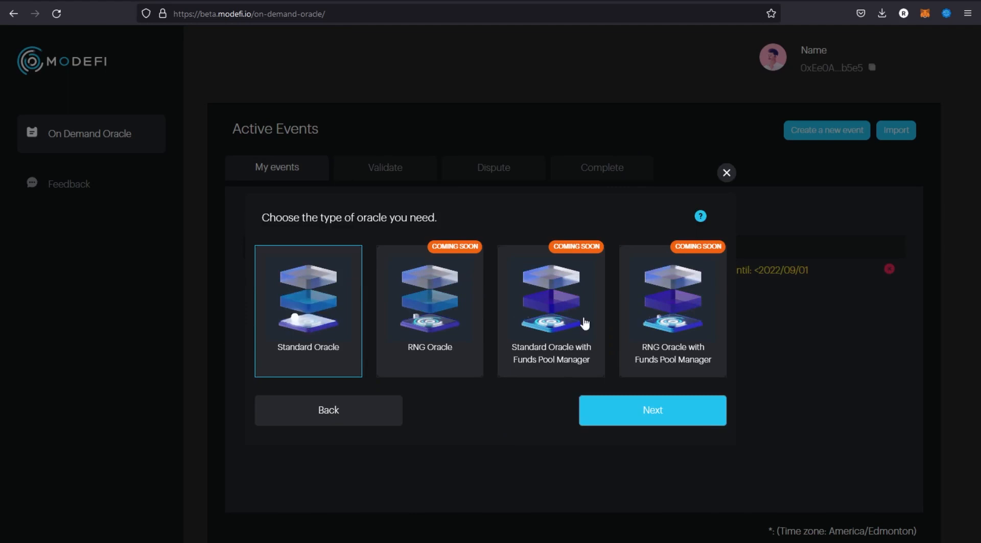
{"action": "left_click", "coordinate": [654, 414]}
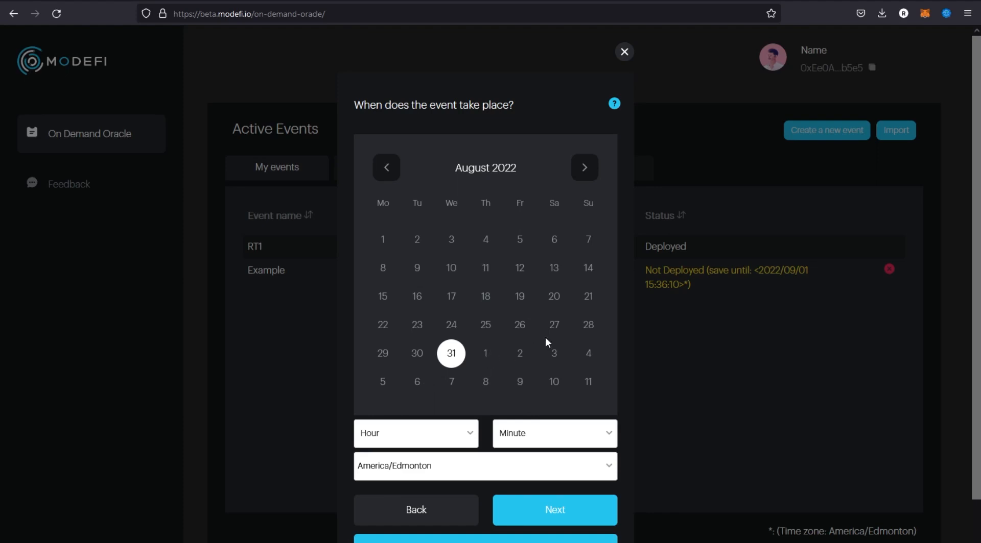
Schedule the event for September 1, 2022 at hour 3, minute 0, in the America/Edmonton time zone.
{"action": "left_click", "coordinate": [486, 356]}
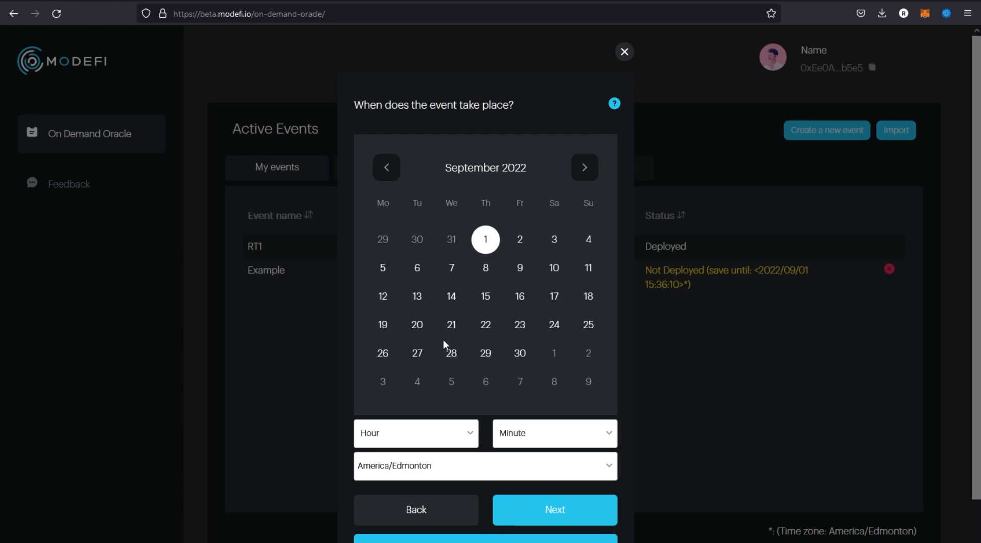
{"action": "scroll", "coordinate": [449, 365], "scroll_direction": "down", "scroll_amount": 2}
{"action": "left_click", "coordinate": [446, 395]}
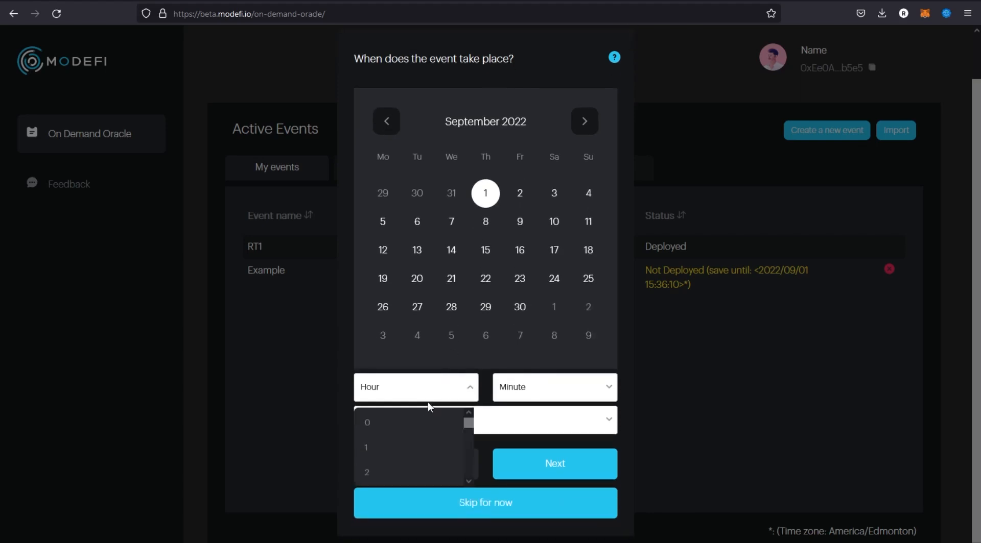
{"action": "scroll", "coordinate": [412, 433], "scroll_direction": "up", "scroll_amount": 2}
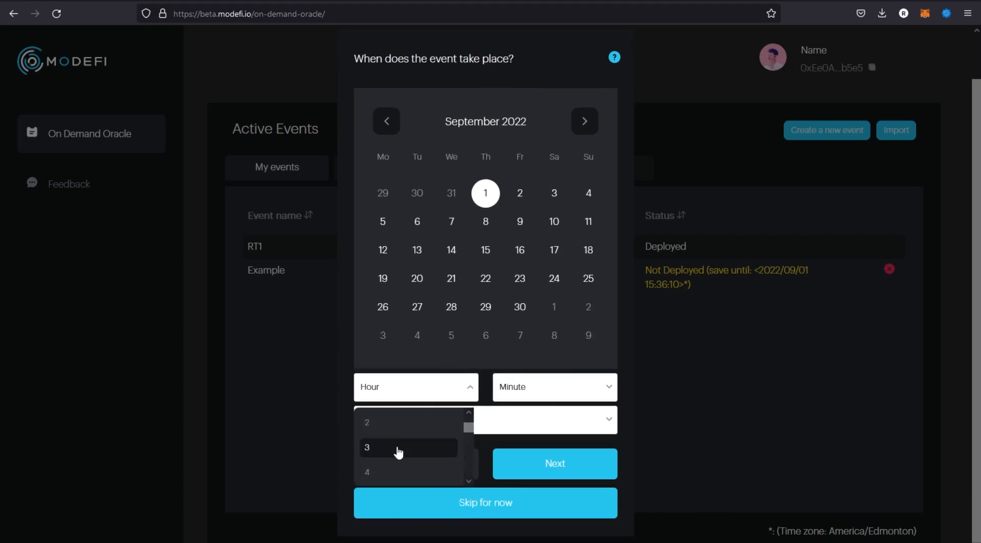
{"action": "left_click", "coordinate": [396, 449]}
{"action": "left_click", "coordinate": [530, 401]}
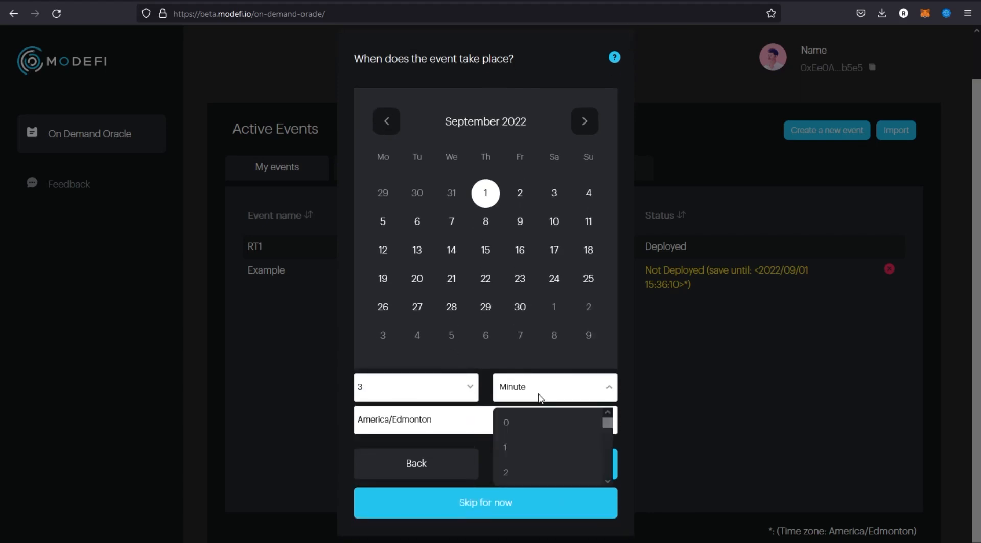
{"action": "left_click", "coordinate": [529, 425]}
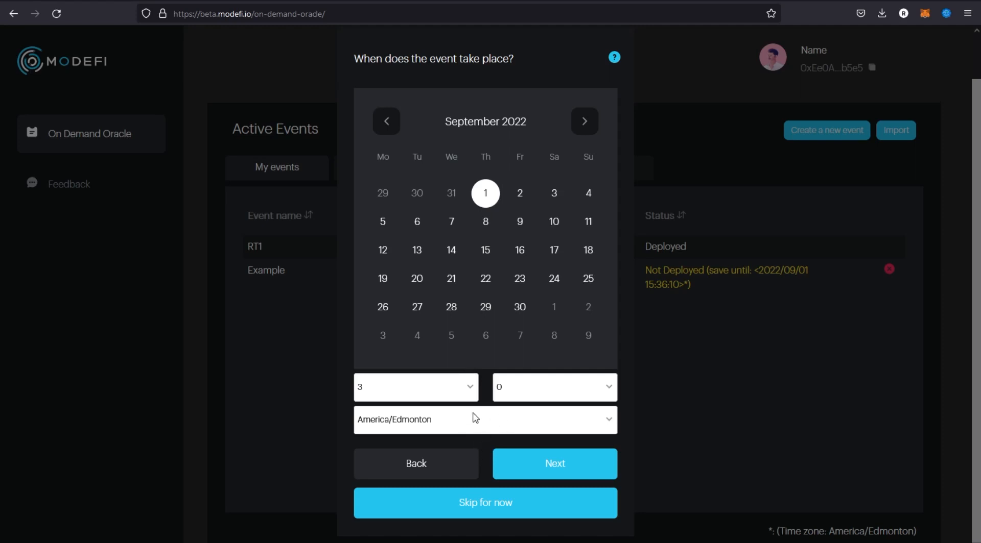
{"action": "left_click", "coordinate": [516, 424]}
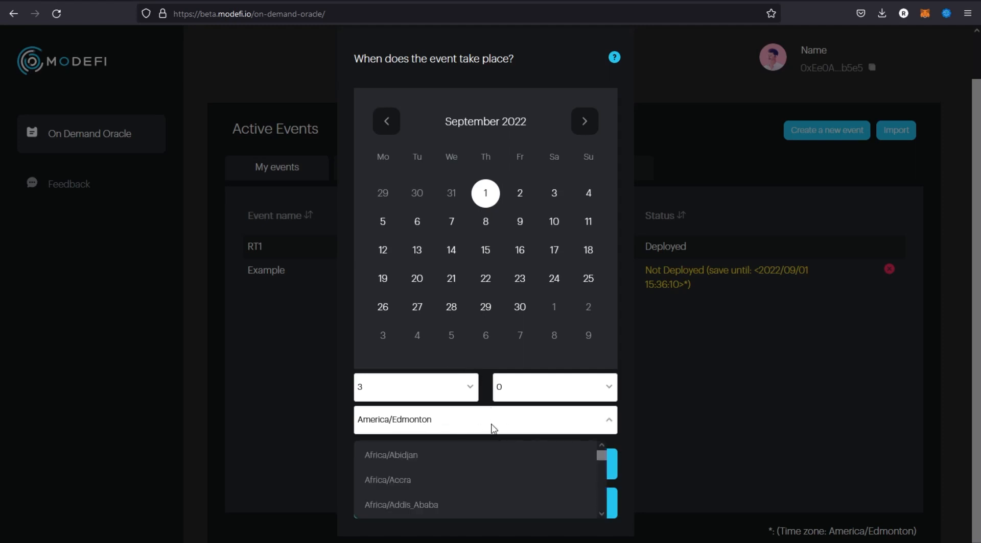
{"action": "left_click", "coordinate": [465, 429]}
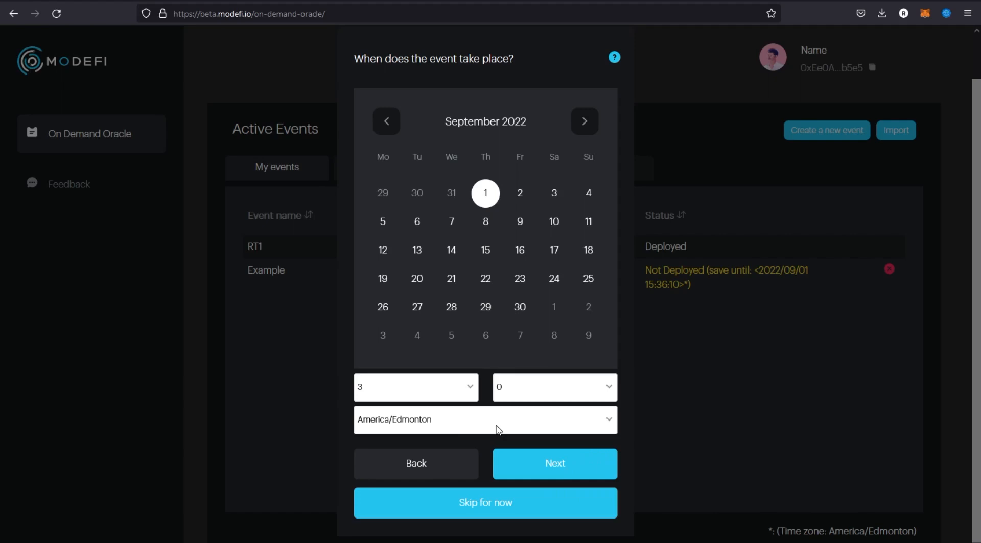
{"action": "left_click", "coordinate": [565, 472]}
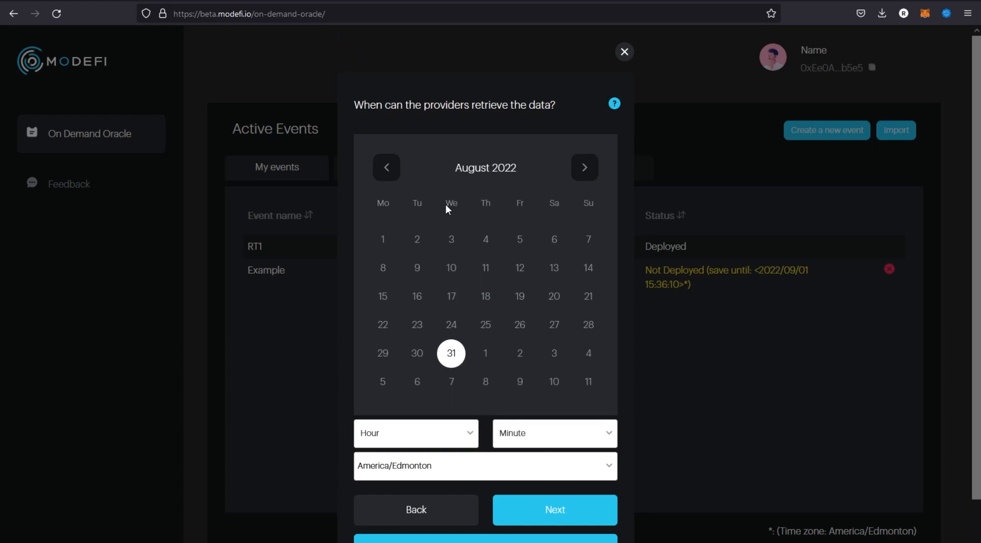
Set the providers' data retrieval time to September 1, 2022, hour 3, minute 5, in the America/Edmonton time zone.
{"action": "left_click", "coordinate": [485, 354]}
{"action": "scroll", "coordinate": [484, 320], "scroll_direction": "down", "scroll_amount": 1}
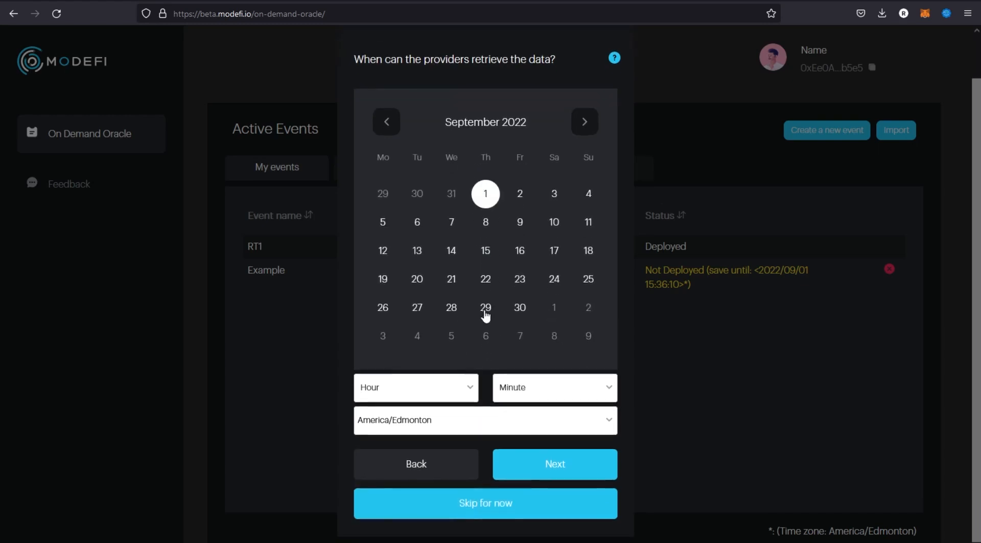
{"action": "left_click", "coordinate": [461, 392]}
{"action": "scroll", "coordinate": [414, 438], "scroll_direction": "down", "scroll_amount": 1}
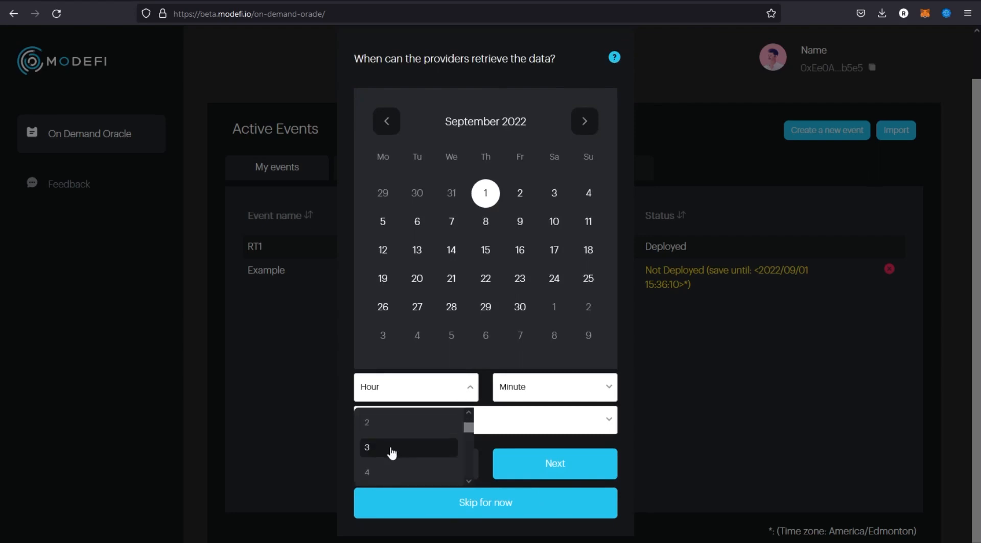
{"action": "left_click", "coordinate": [390, 453]}
{"action": "left_click", "coordinate": [561, 398]}
{"action": "scroll", "coordinate": [556, 434], "scroll_direction": "down", "scroll_amount": 3}
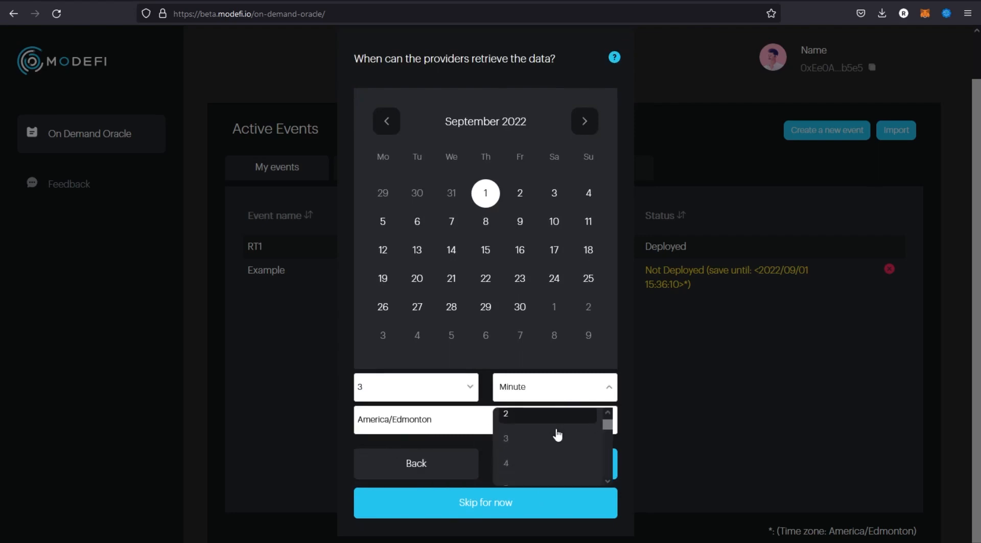
{"action": "scroll", "coordinate": [552, 434], "scroll_direction": "up", "scroll_amount": 1}
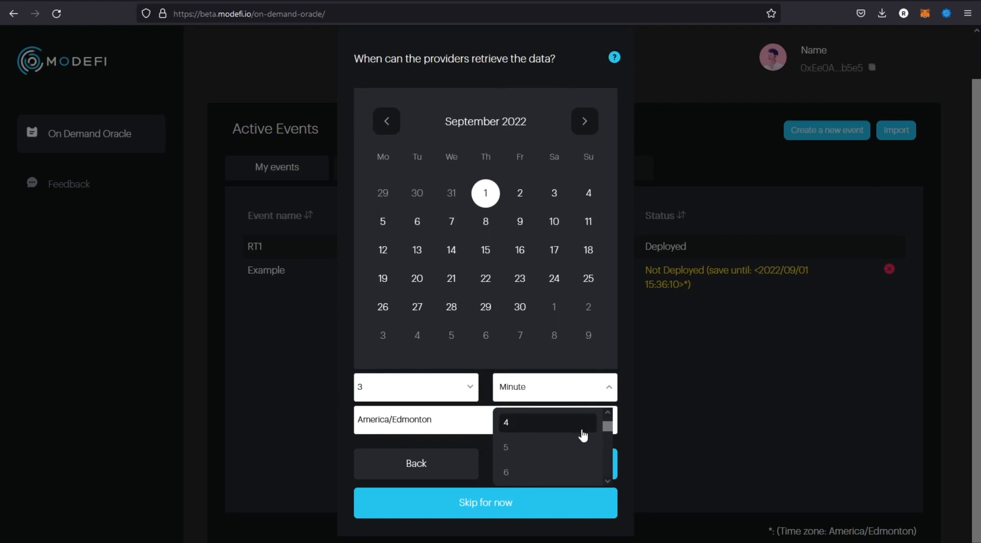
{"action": "left_click", "coordinate": [532, 449]}
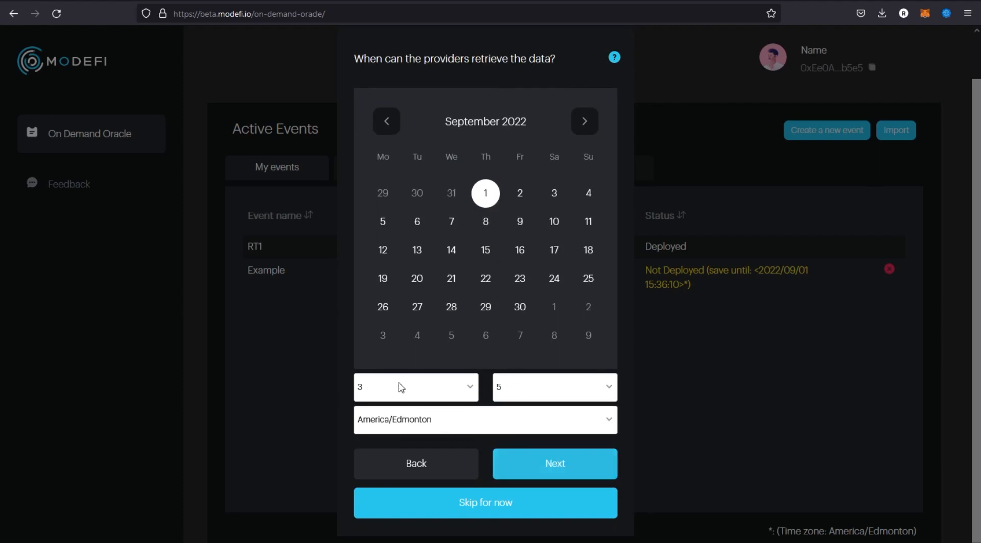
Try minute 1 for the data retrieval time, reselect minute 5, and submit the retrieval time.
{"action": "left_click", "coordinate": [587, 392]}
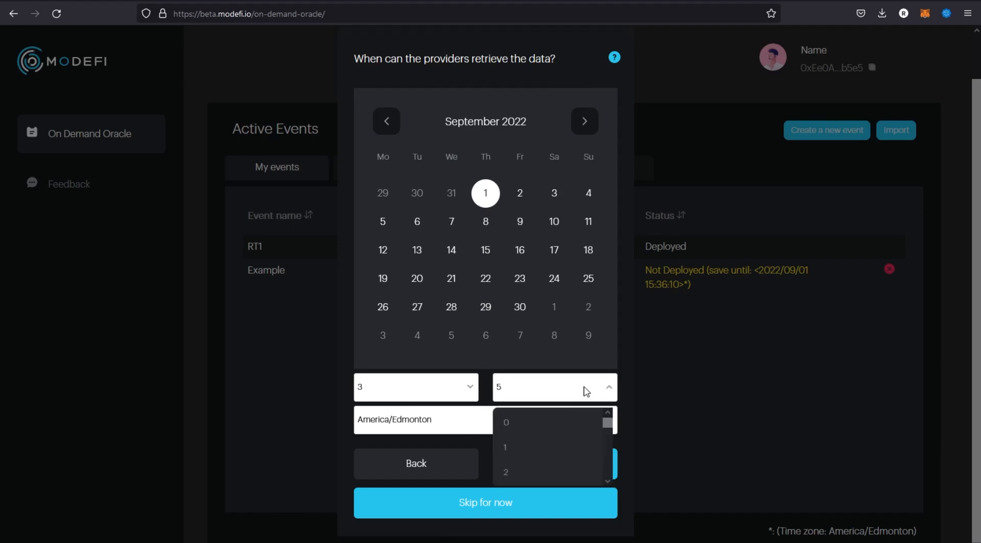
{"action": "left_click", "coordinate": [548, 452]}
{"action": "left_click", "coordinate": [557, 394]}
{"action": "scroll", "coordinate": [550, 431], "scroll_direction": "down", "scroll_amount": 2}
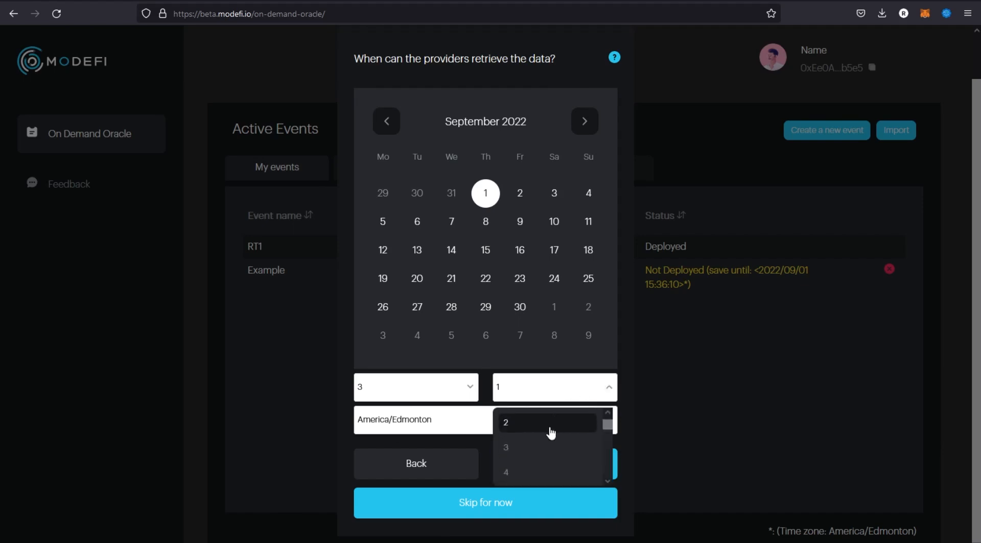
{"action": "left_click", "coordinate": [535, 450]}
{"action": "left_click", "coordinate": [541, 458]}
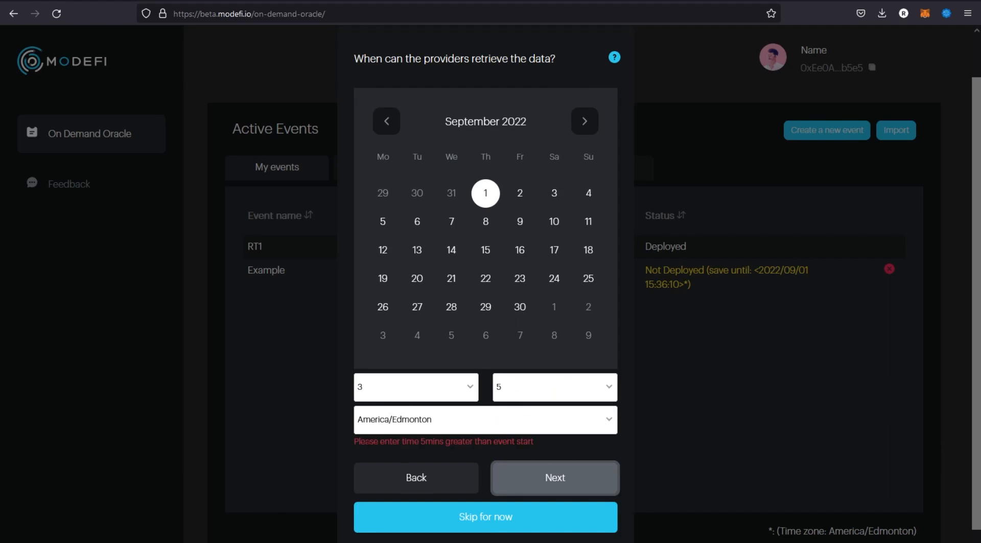
Choose a retrieval minute more than five minutes past the event start and continue to the data to be fetched.
{"action": "left_click_drag", "start_coordinate": [361, 442], "coordinate": [457, 441]}
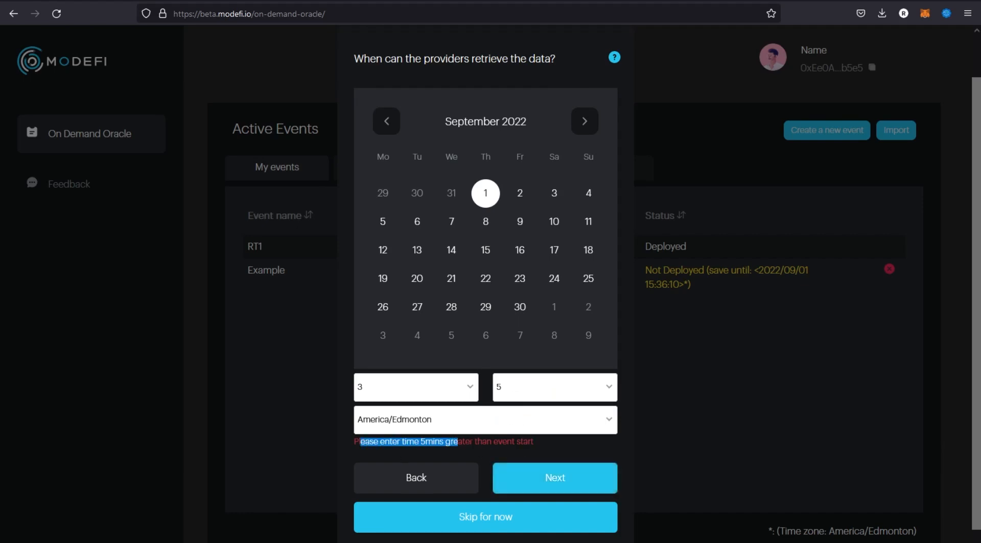
{"action": "left_click", "coordinate": [458, 442]}
{"action": "left_click", "coordinate": [541, 394]}
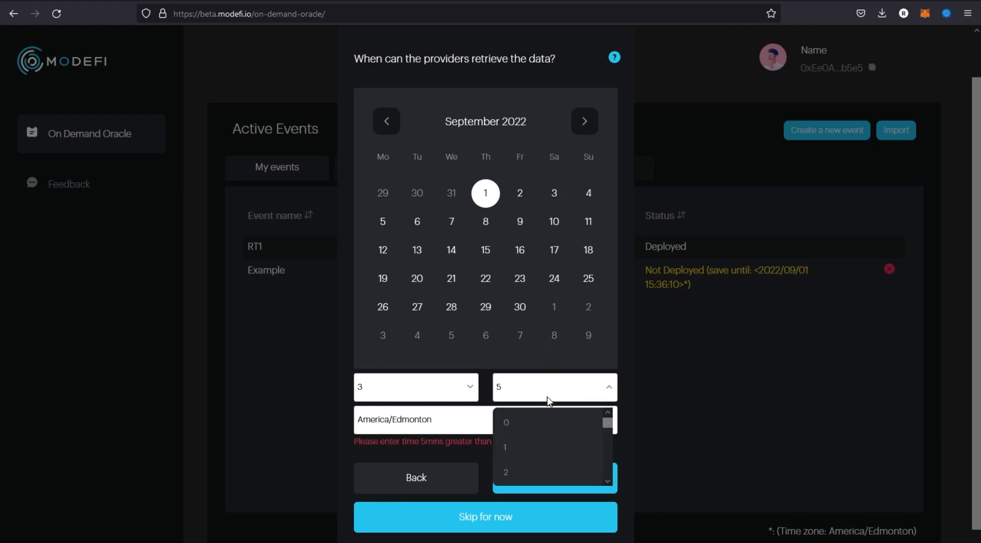
{"action": "left_click", "coordinate": [522, 473]}
{"action": "left_click", "coordinate": [557, 480]}
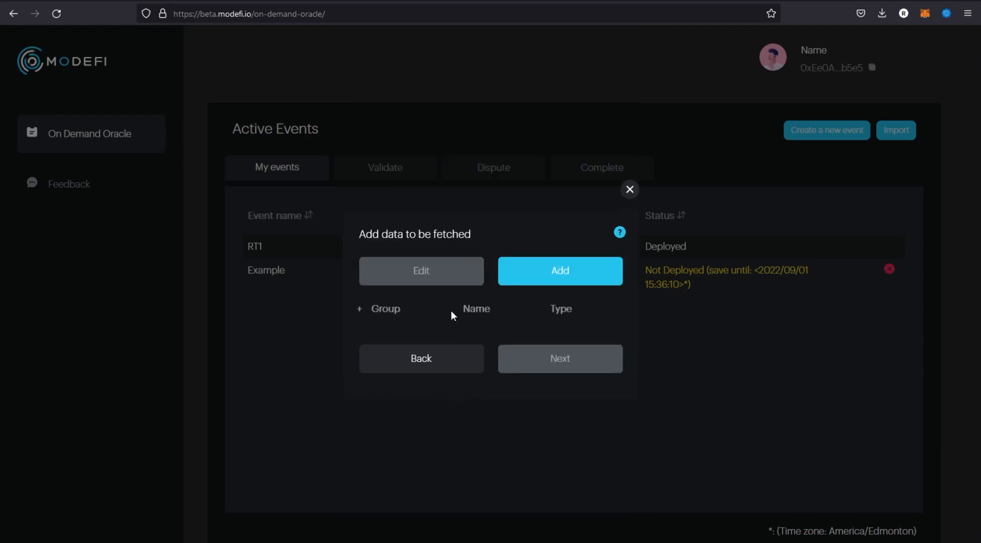
Add a new data item to be fetched and label it "Example 1 Data".
{"action": "left_click", "coordinate": [559, 274]}
{"action": "left_click", "coordinate": [458, 251]}
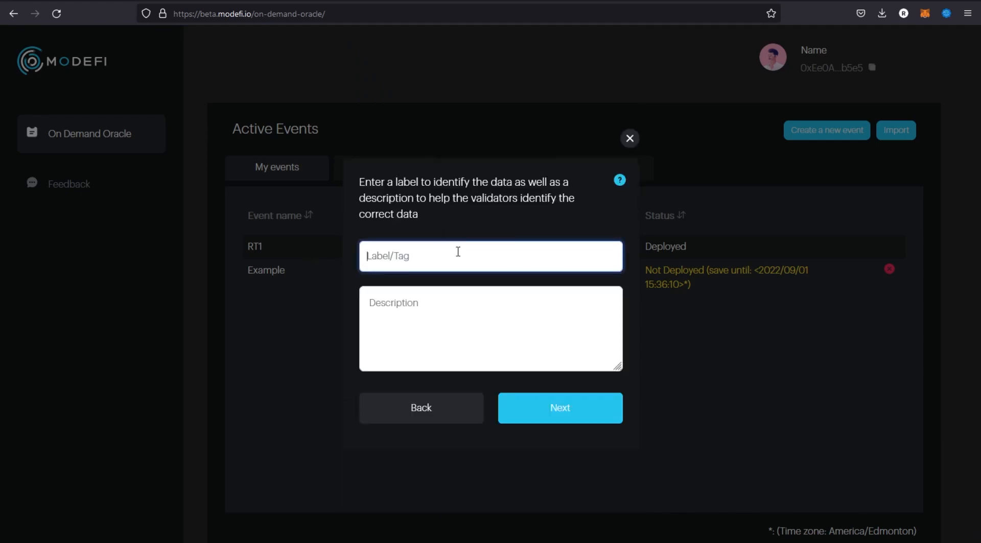
{"action": "type", "text": "Example 1 Data"}
{"action": "left_click", "coordinate": [436, 321]}
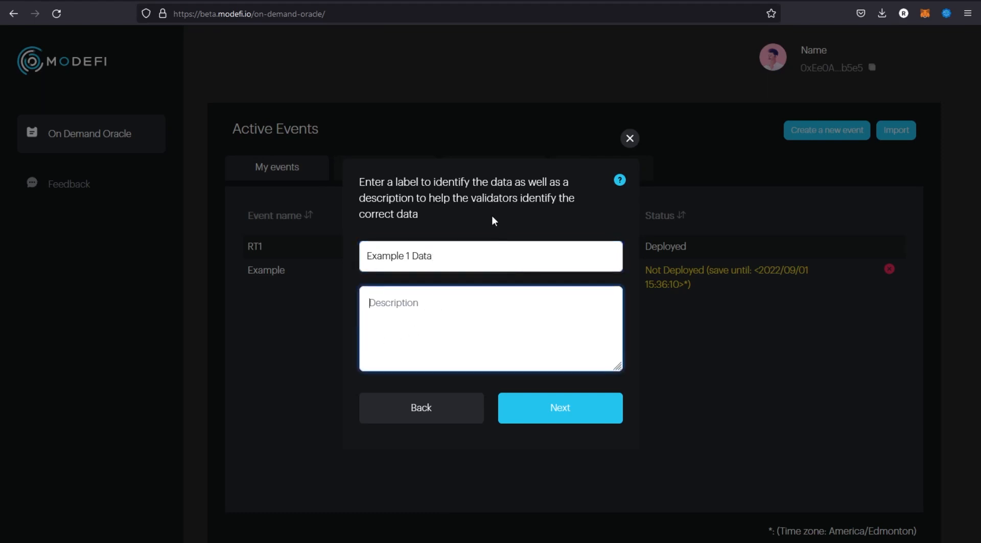
{"action": "type", "text": "Data 1"}
{"action": "left_click", "coordinate": [473, 262]}
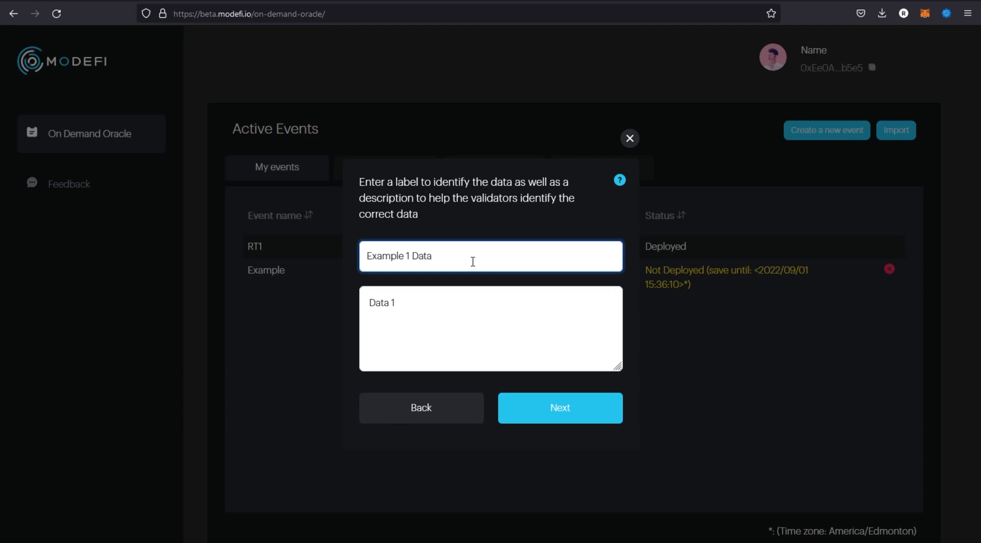
{"action": "left_click", "coordinate": [420, 298]}
{"action": "left_click_drag", "start_coordinate": [418, 303], "coordinate": [366, 303]}
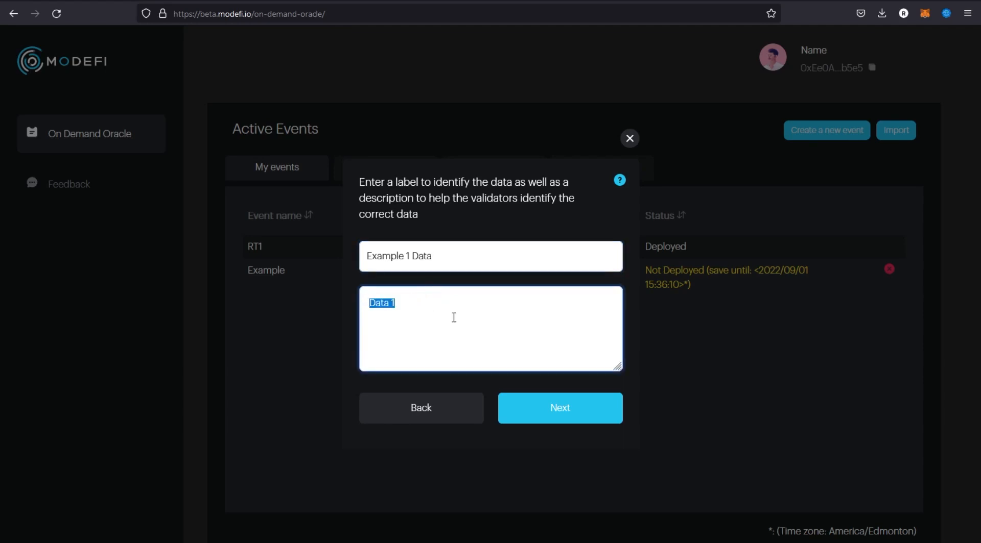
{"action": "key", "text": "BackSpace"}
Check the help on labelling data, enter the description "Data 1", and continue to group selection.
{"action": "left_click", "coordinate": [620, 180]}
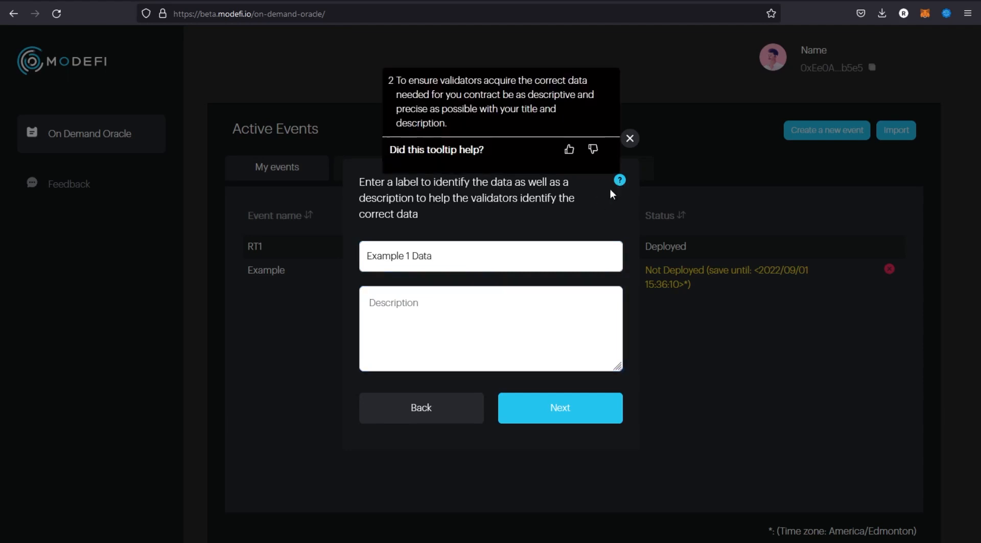
{"action": "left_click", "coordinate": [585, 199]}
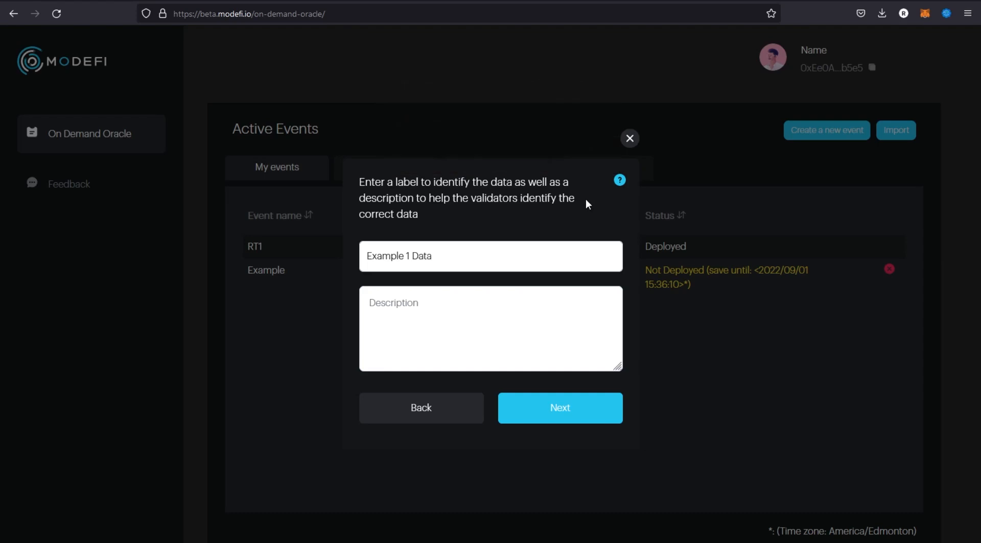
{"action": "left_click", "coordinate": [620, 181]}
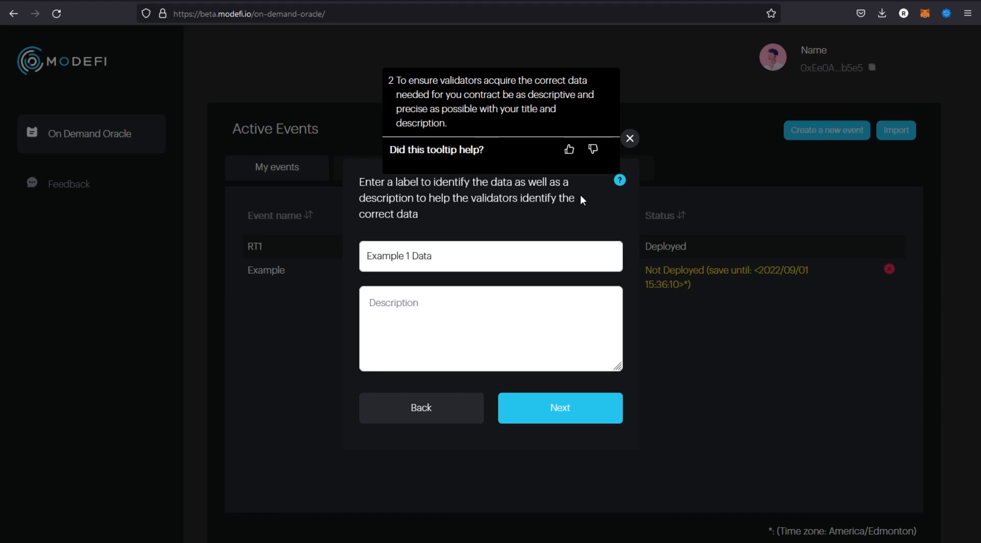
{"action": "left_click", "coordinate": [487, 301]}
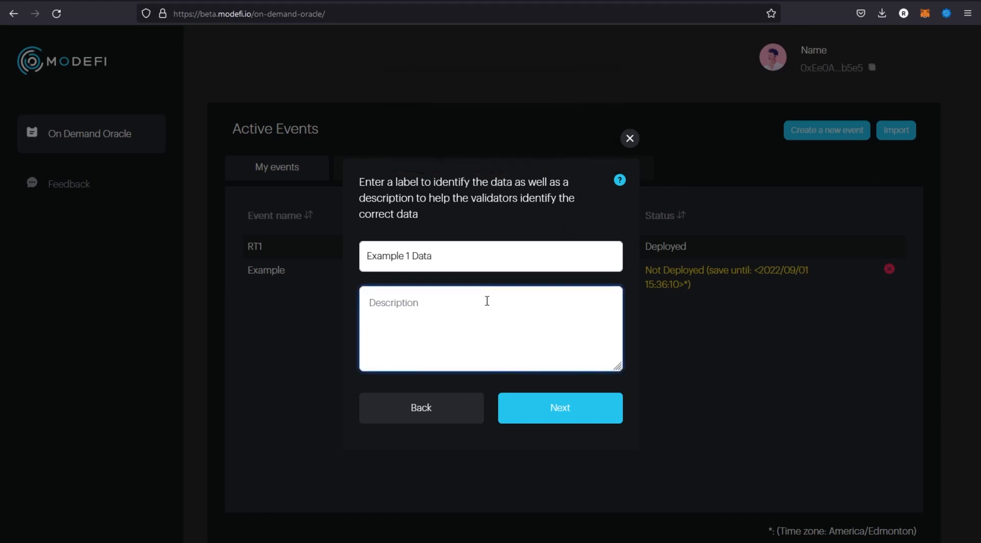
{"action": "type", "text": "Data 1"}
{"action": "left_click", "coordinate": [538, 415]}
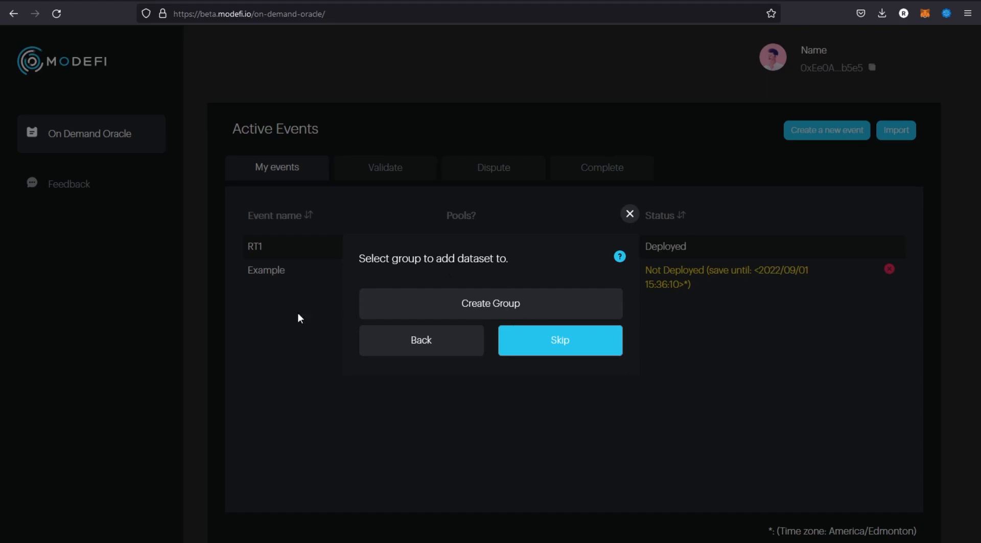
Create a dataset group labelled "Group1" and select it for the dataset.
{"action": "left_click", "coordinate": [501, 305]}
{"action": "left_click", "coordinate": [440, 297]}
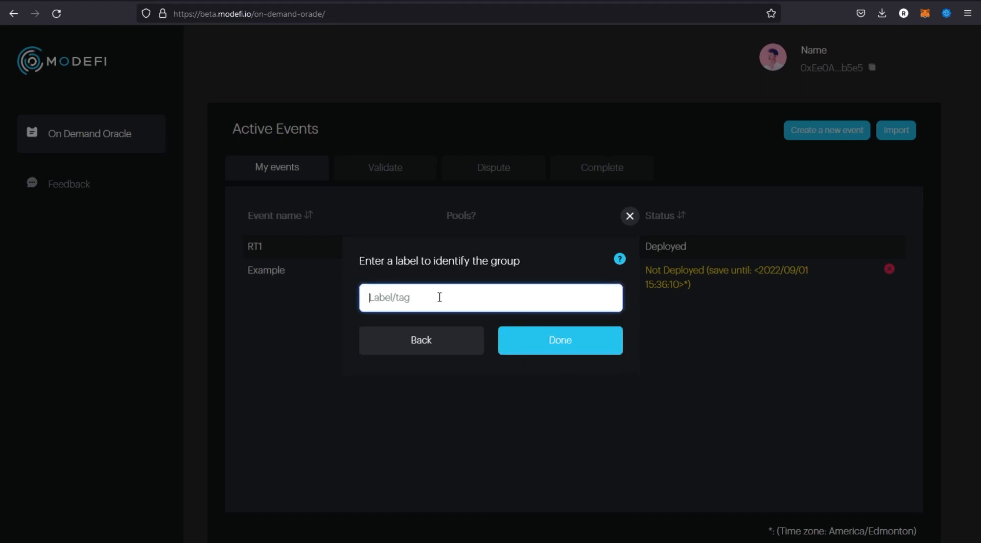
{"action": "type", "text": "Group1"}
{"action": "left_click", "coordinate": [586, 352]}
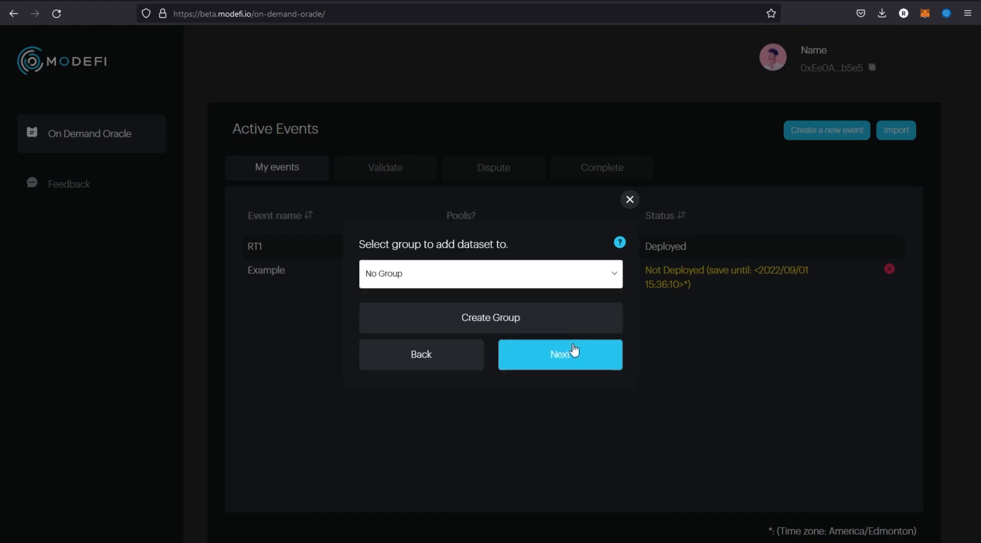
{"action": "left_click", "coordinate": [378, 276]}
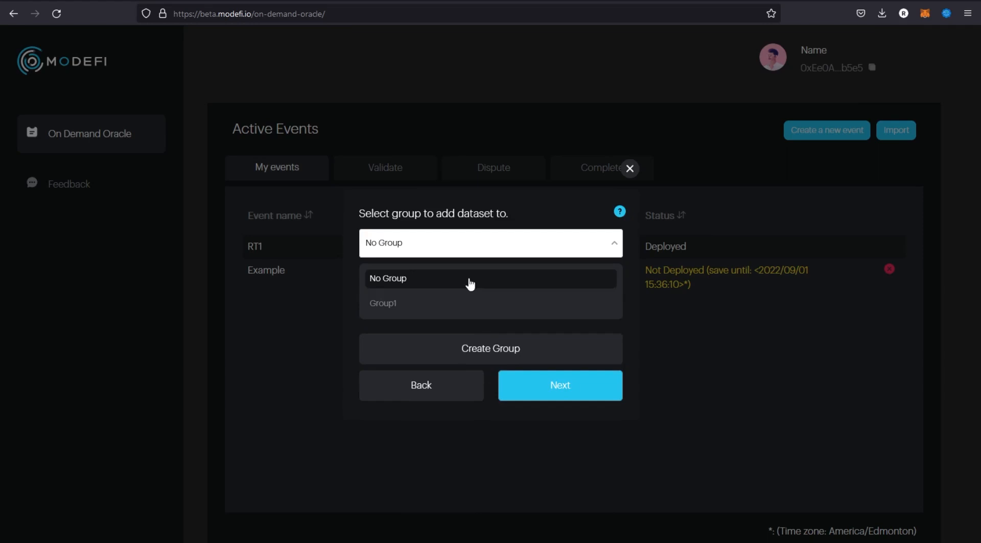
{"action": "left_click", "coordinate": [425, 304]}
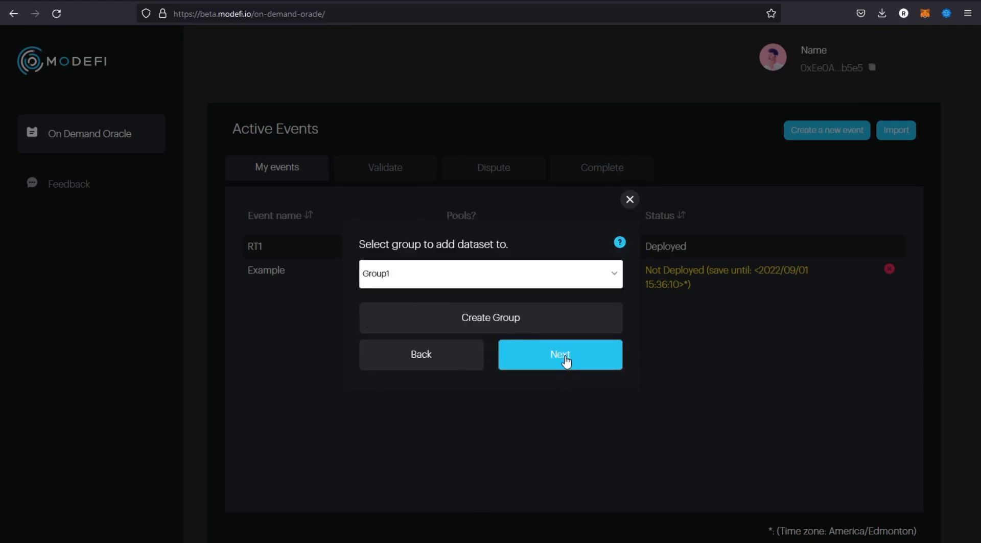
Create a second group labelled "Group2", then assign the dataset to Group1 and continue.
{"action": "left_click", "coordinate": [499, 322]}
{"action": "left_click", "coordinate": [421, 295]}
{"action": "type", "text": "Group2"}
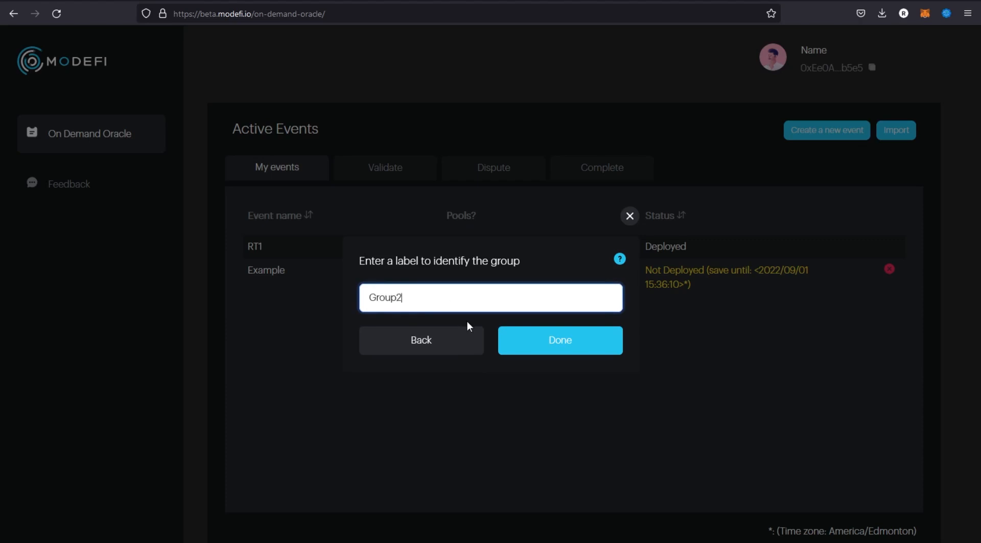
{"action": "left_click", "coordinate": [567, 348]}
{"action": "left_click", "coordinate": [477, 284]}
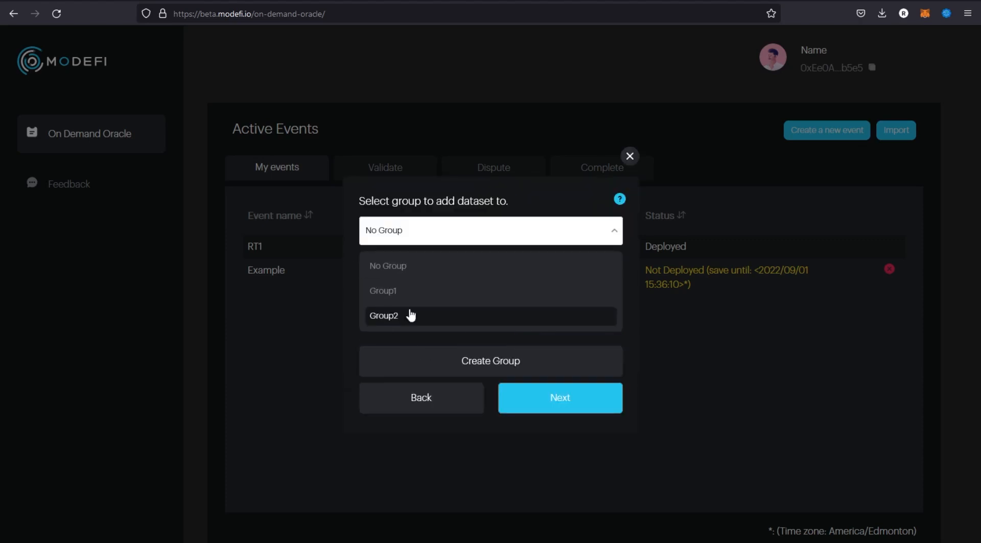
{"action": "left_click", "coordinate": [487, 303]}
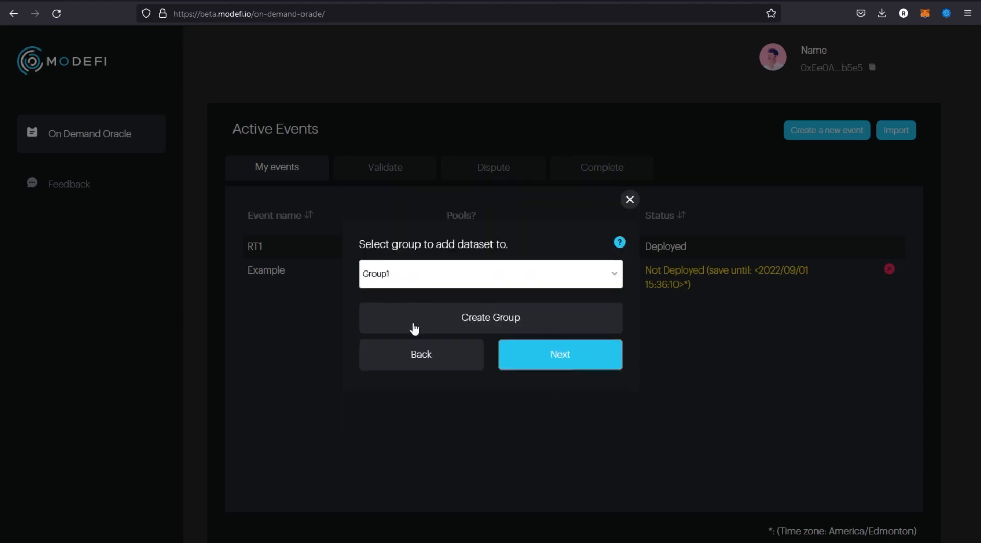
{"action": "left_click", "coordinate": [570, 361]}
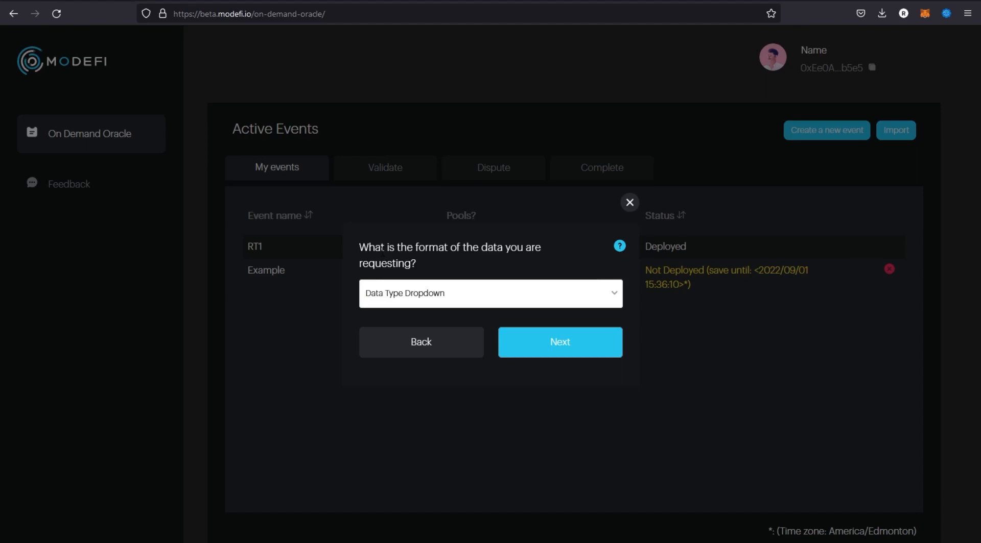
Set the requested data's format to Single value and its type to Name/Words.
{"action": "left_click", "coordinate": [462, 290]}
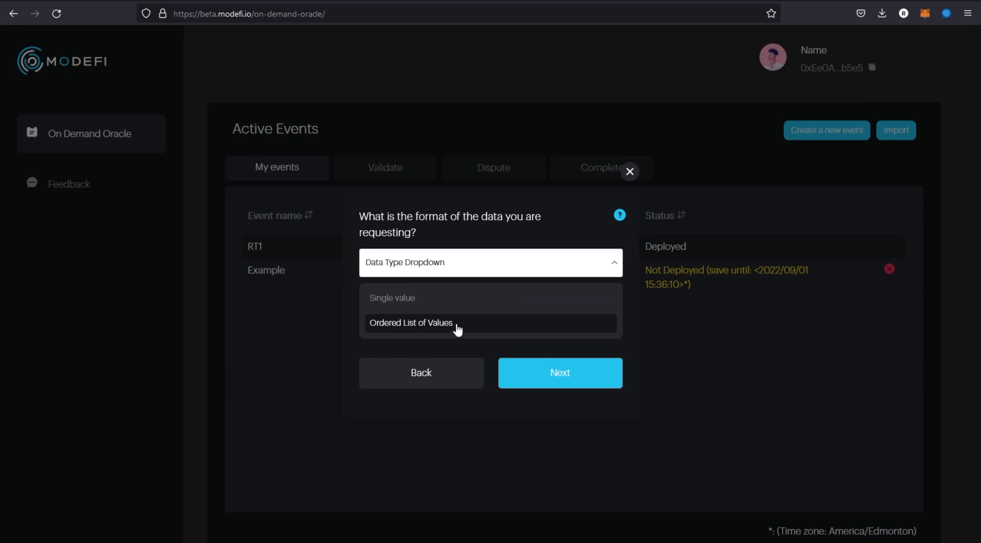
{"action": "left_click", "coordinate": [455, 303]}
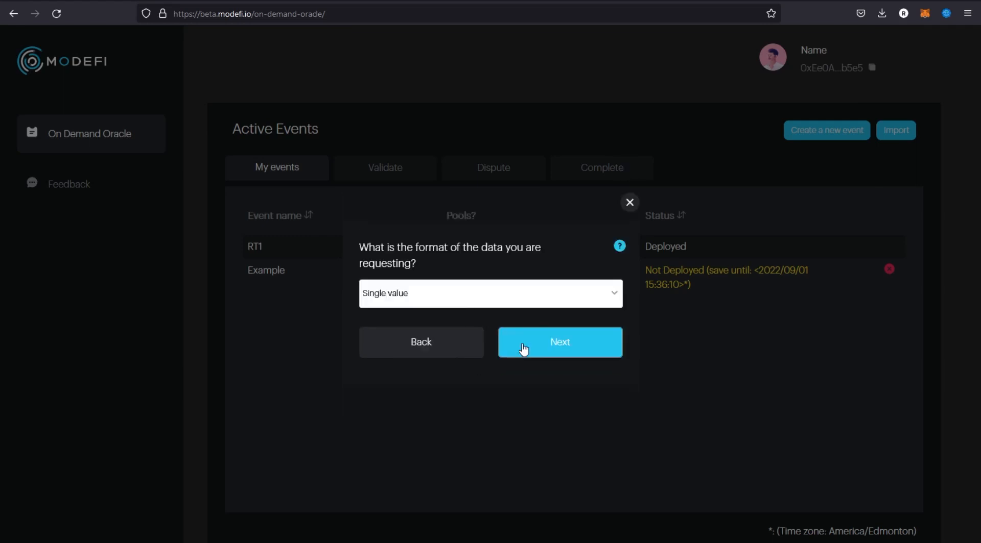
{"action": "left_click", "coordinate": [565, 350]}
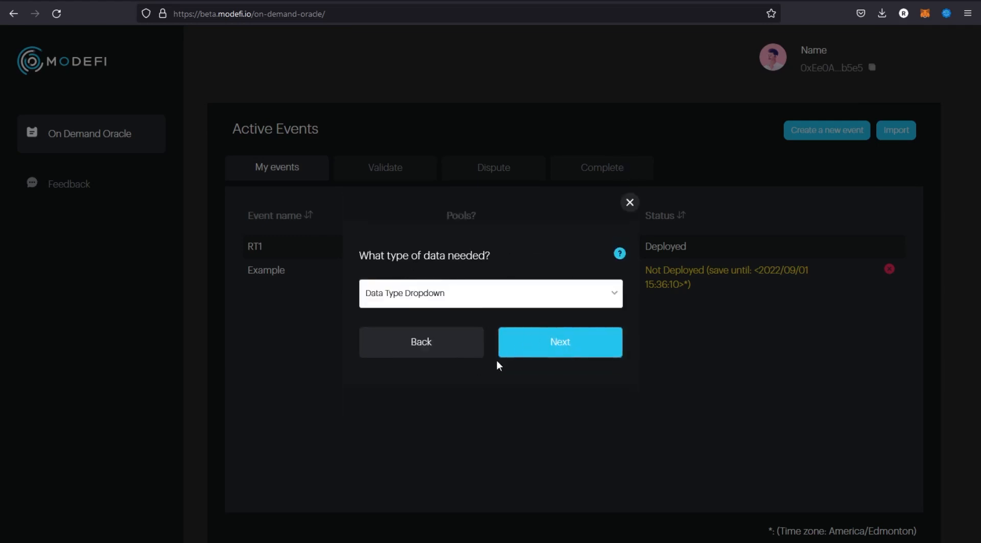
{"action": "left_click", "coordinate": [471, 295]}
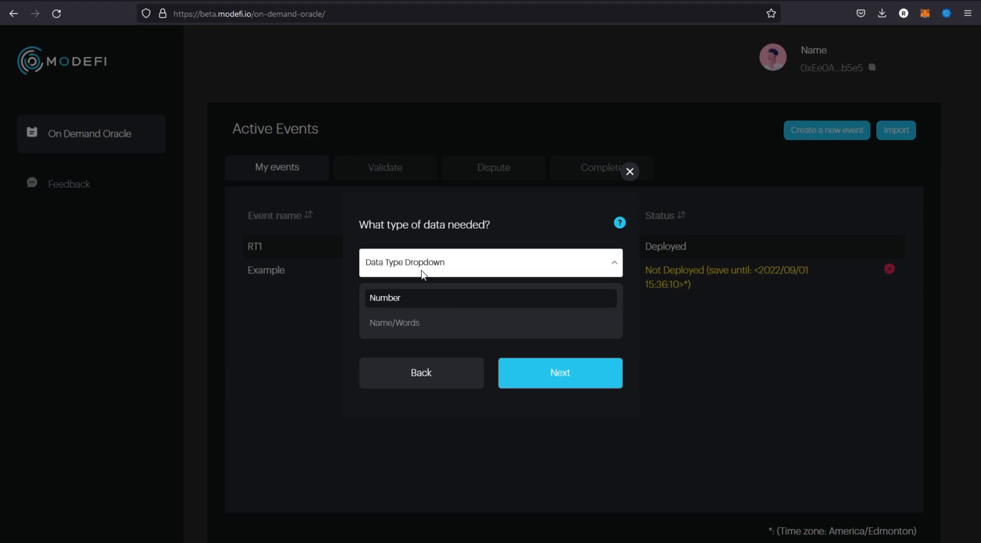
{"action": "key", "text": "Down"}
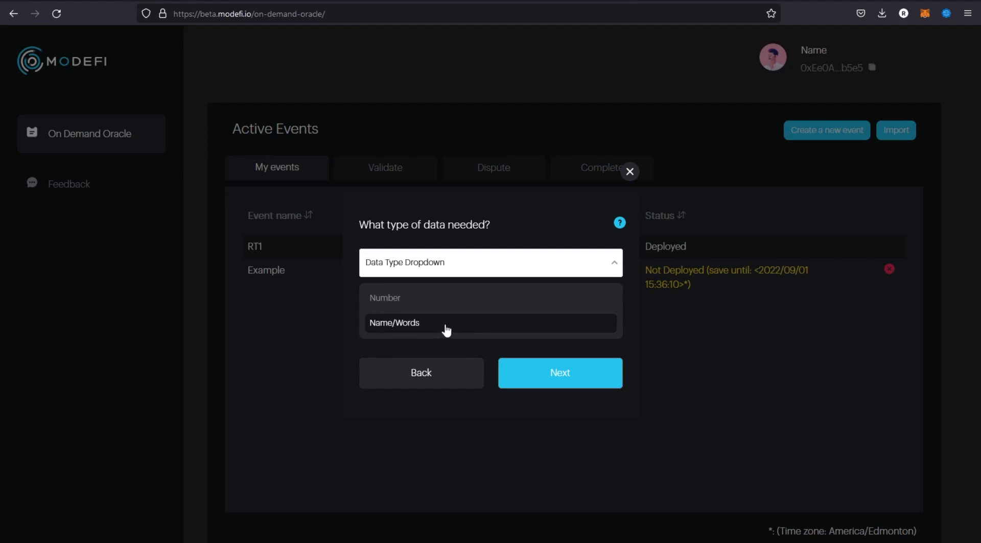
{"action": "left_click", "coordinate": [445, 329]}
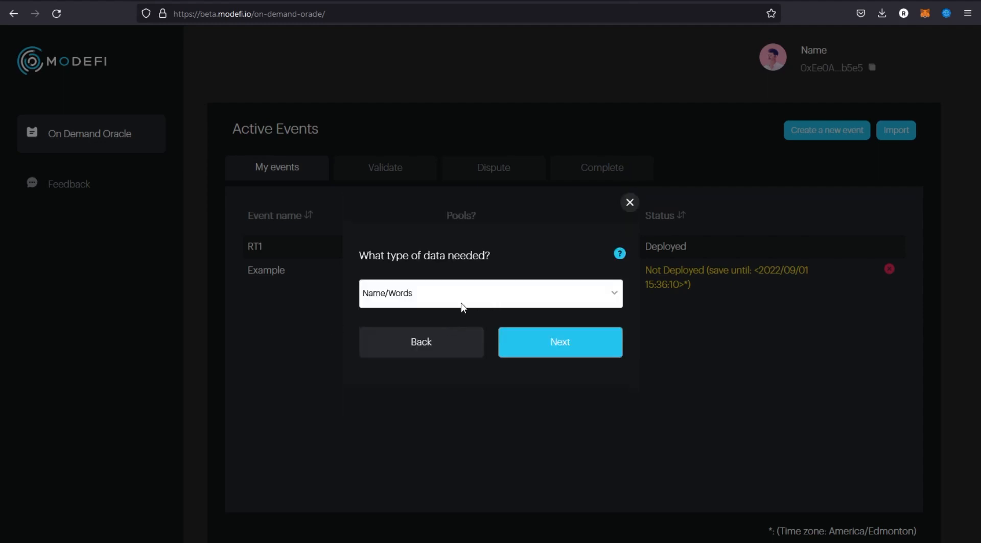
{"action": "left_click", "coordinate": [580, 349]}
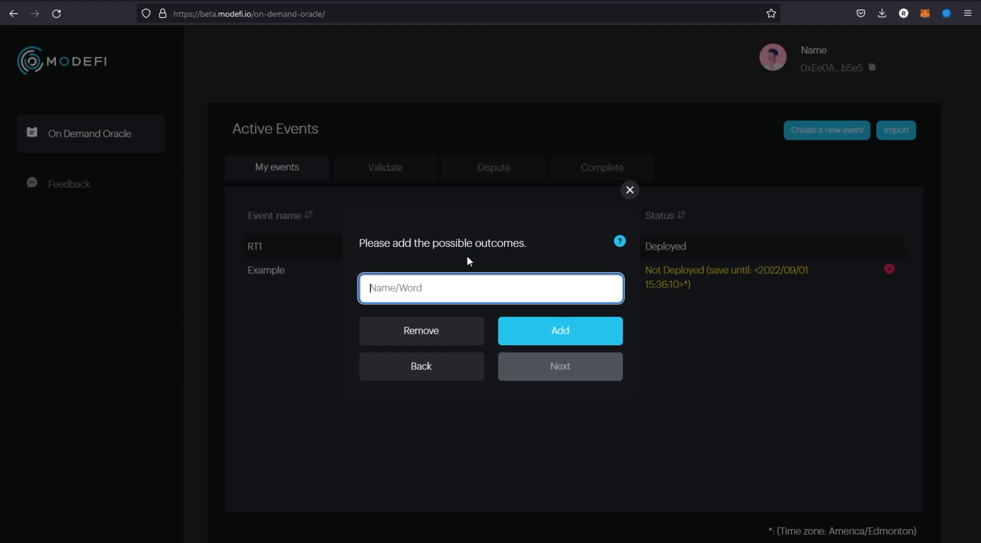
Add a person's first name as a possible outcome for the data item.
{"action": "type", "text": "Ryan"}
{"action": "left_click", "coordinate": [562, 337]}
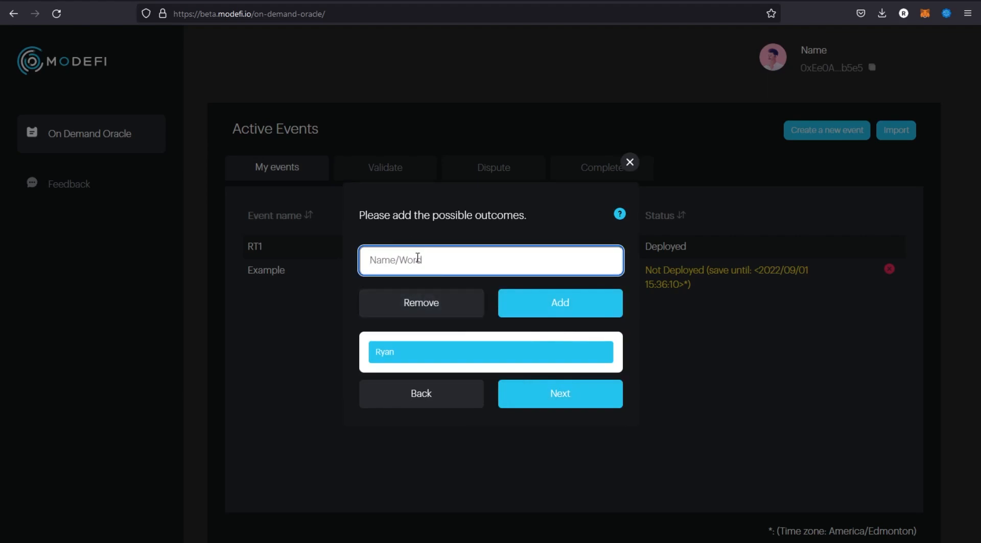
Add four more first names as possible outcomes, then confirm the entered data for the dataset.
{"action": "type", "text": "John"}
{"action": "left_click", "coordinate": [526, 305]}
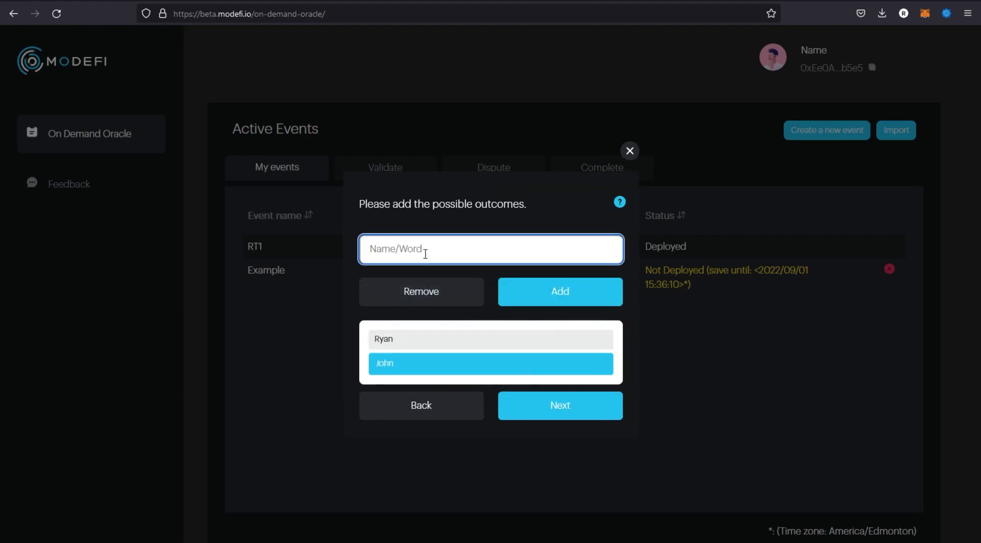
{"action": "type", "text": "Adam"}
{"action": "left_click", "coordinate": [541, 292]}
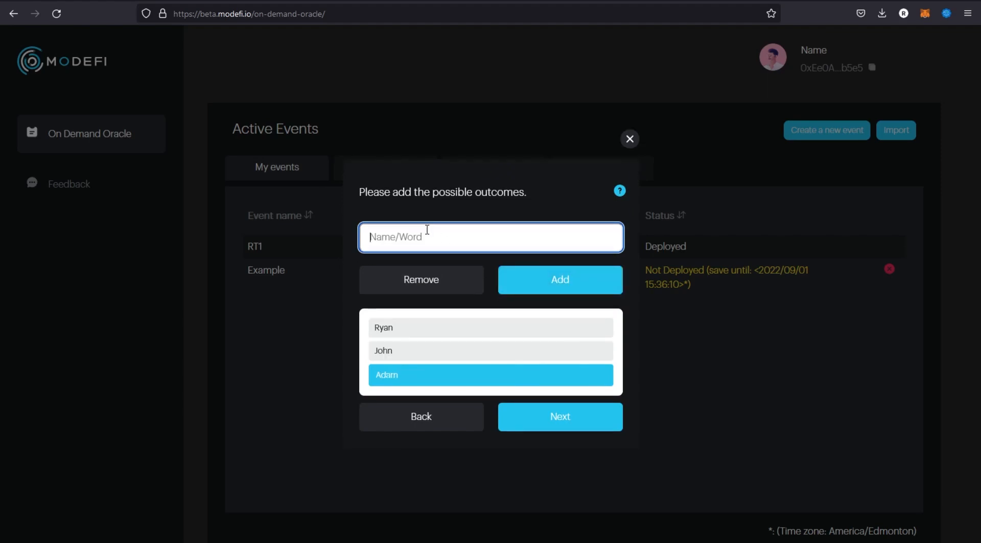
{"action": "type", "text": "Steve"}
{"action": "left_click", "coordinate": [547, 284]}
{"action": "type", "text": "Trevor"}
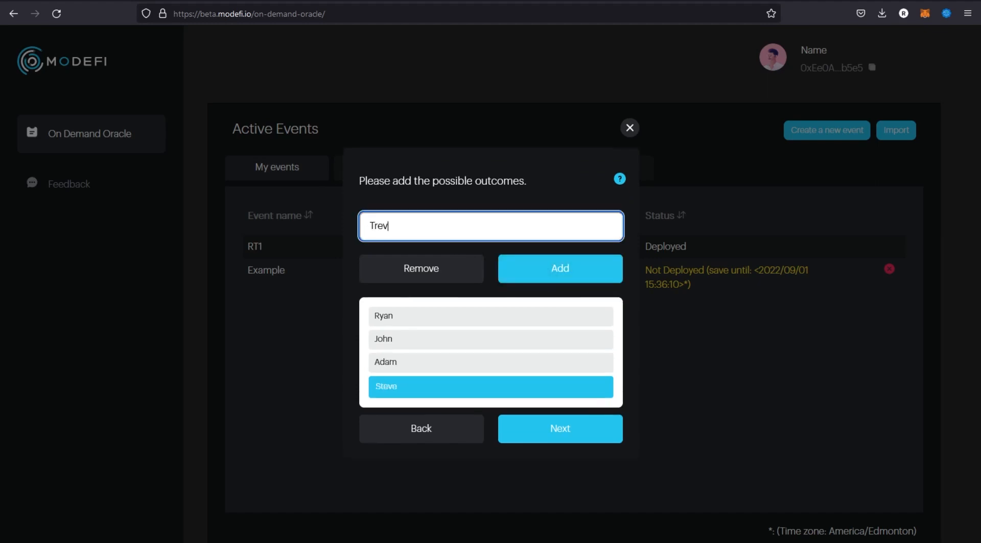
{"action": "left_click", "coordinate": [561, 284]}
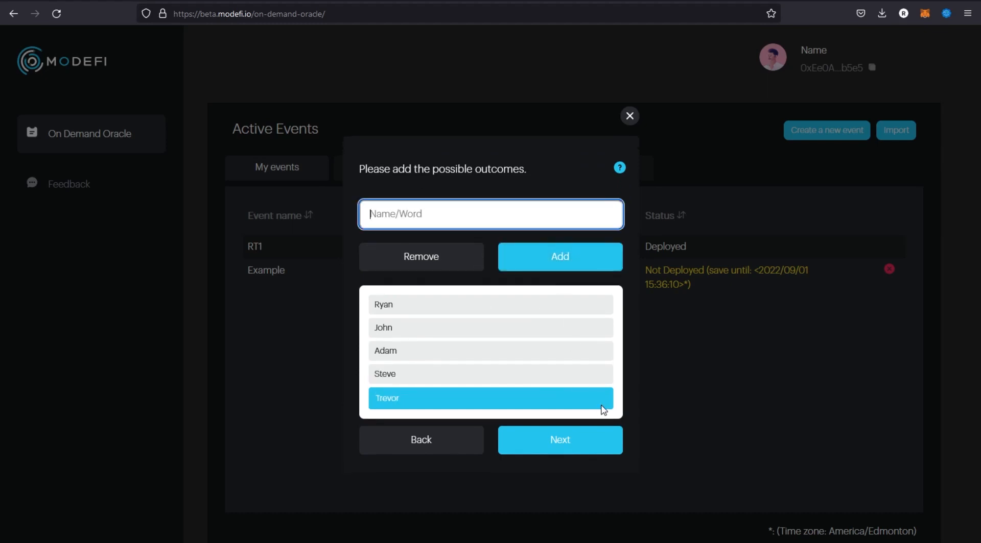
{"action": "left_click", "coordinate": [562, 452]}
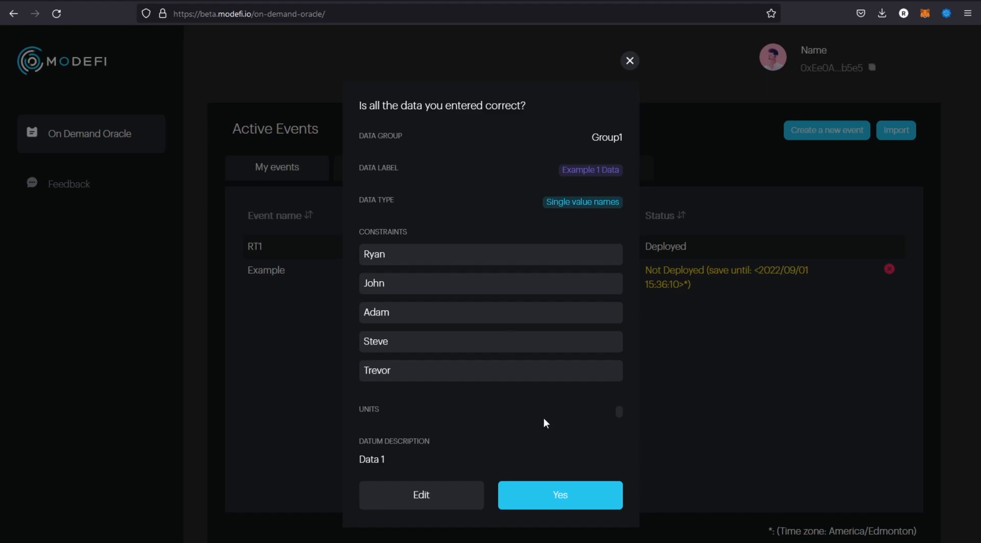
{"action": "left_click", "coordinate": [579, 495]}
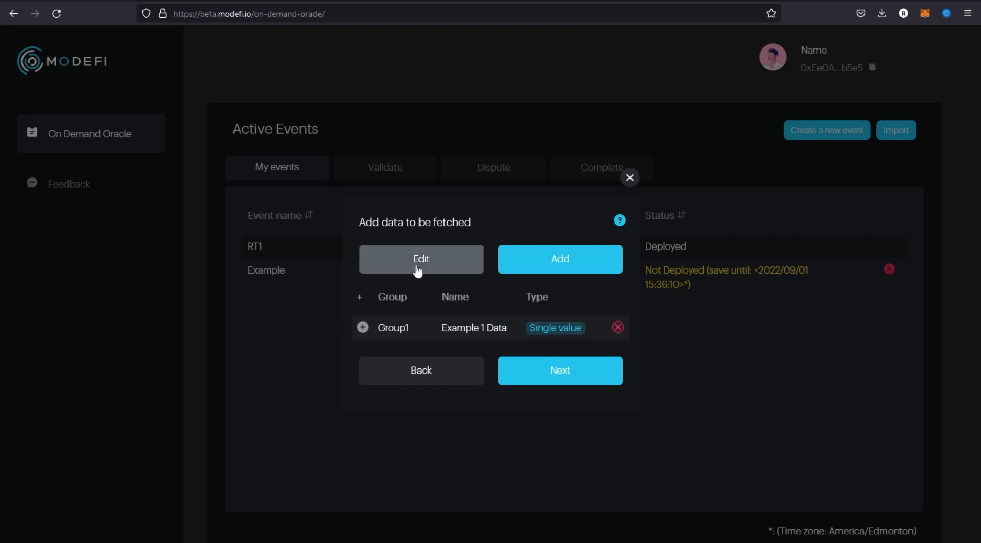
Open the Example 1 Data dataset for editing and review its label, description and group without changing them.
{"action": "left_click", "coordinate": [437, 263]}
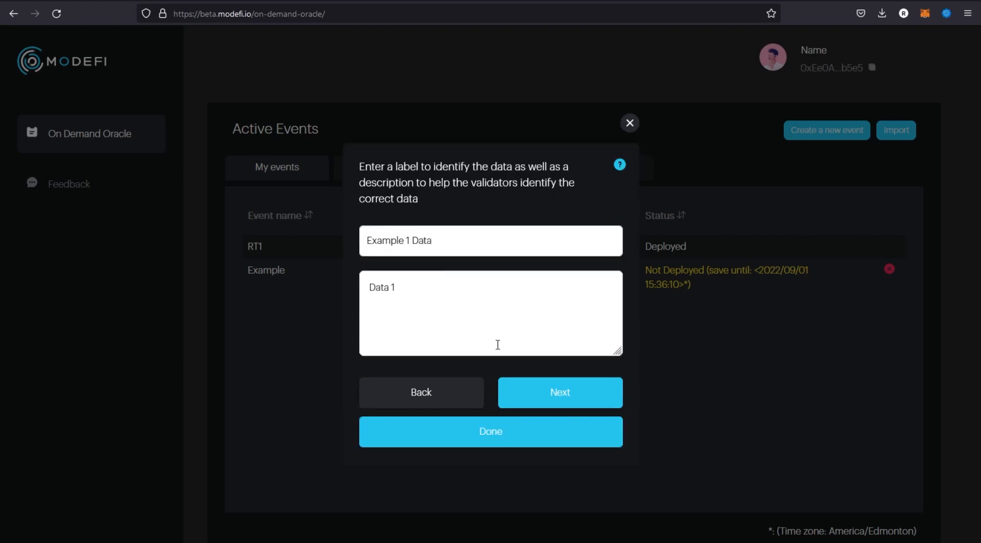
{"action": "left_click", "coordinate": [560, 393]}
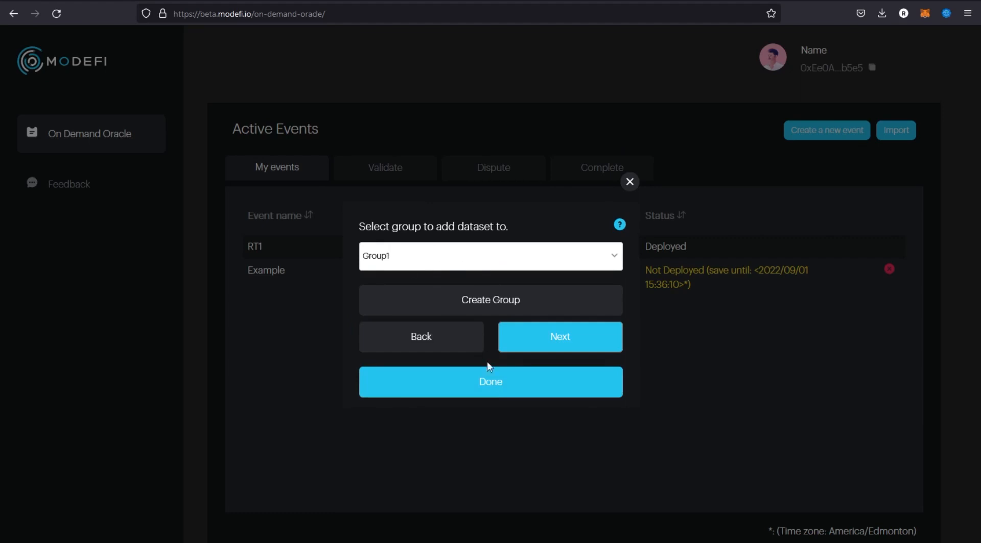
{"action": "left_click", "coordinate": [516, 388]}
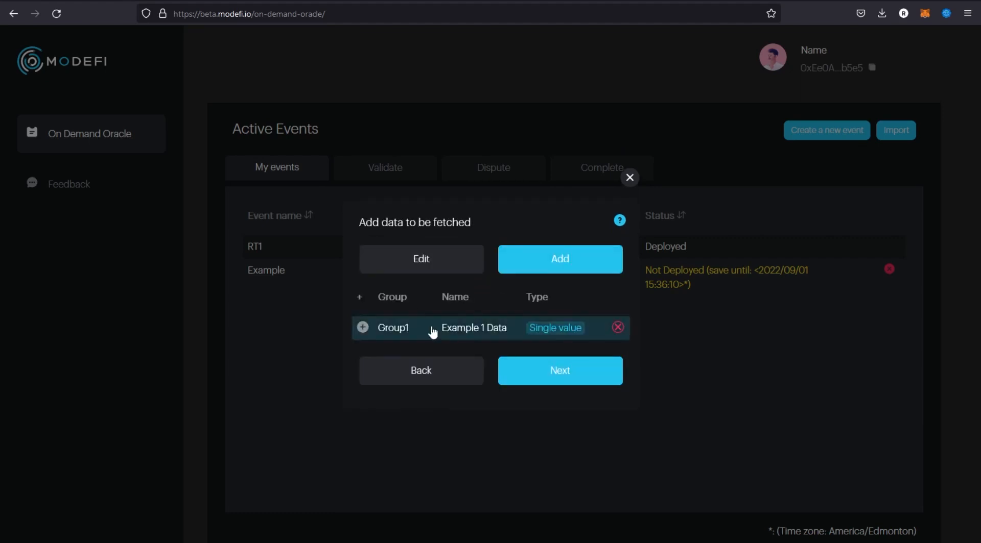
{"action": "left_click", "coordinate": [578, 378]}
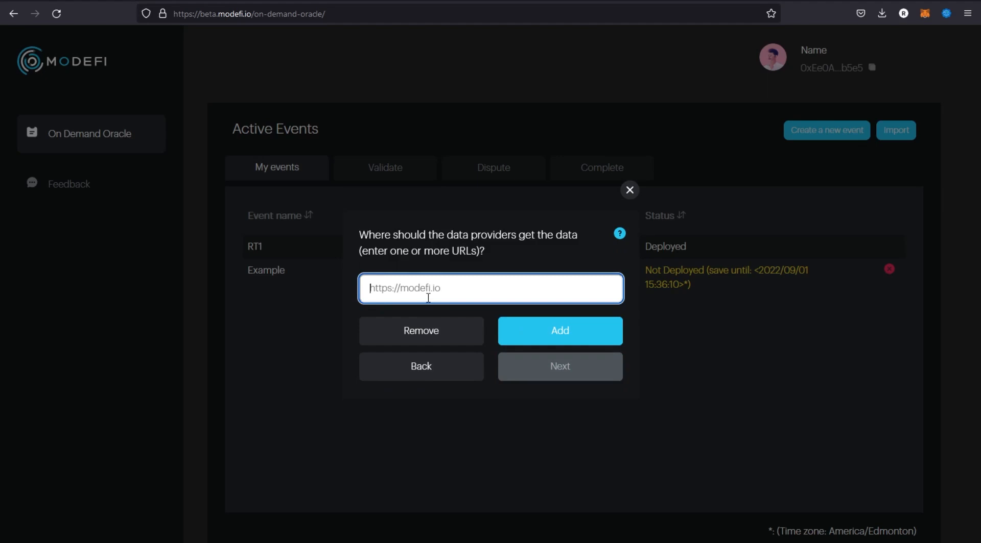
{"action": "type", "text": "https://modefi.io"}
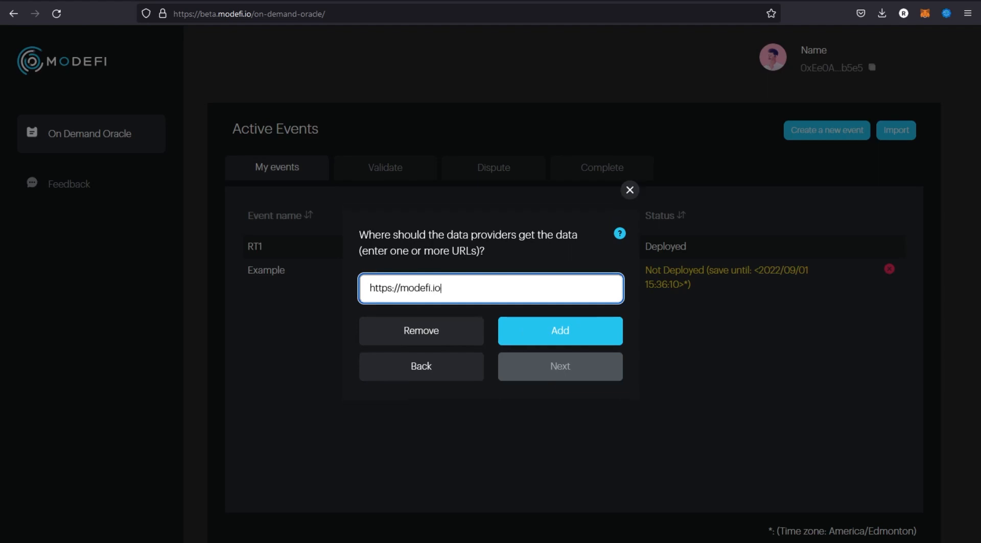
{"action": "left_click", "coordinate": [549, 334]}
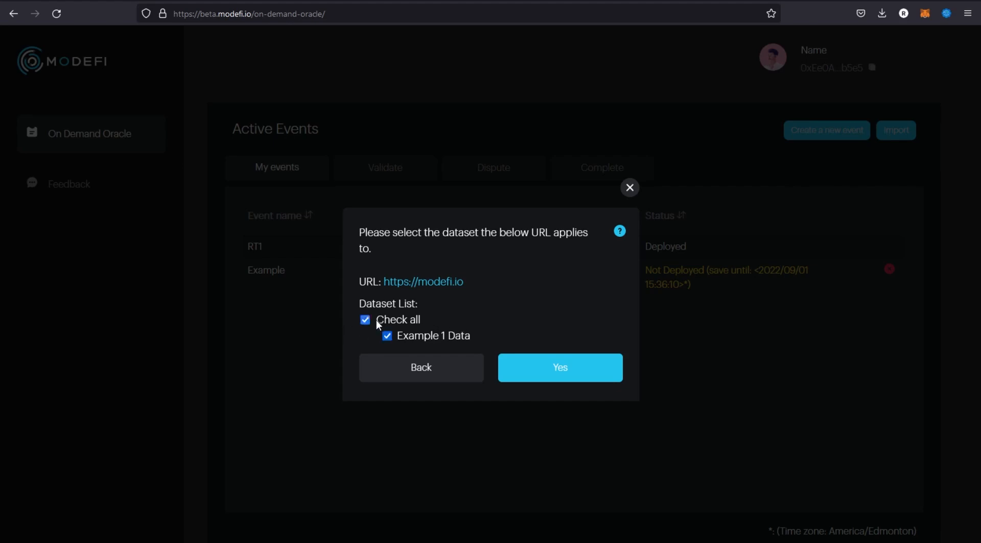
{"action": "left_click", "coordinate": [578, 381]}
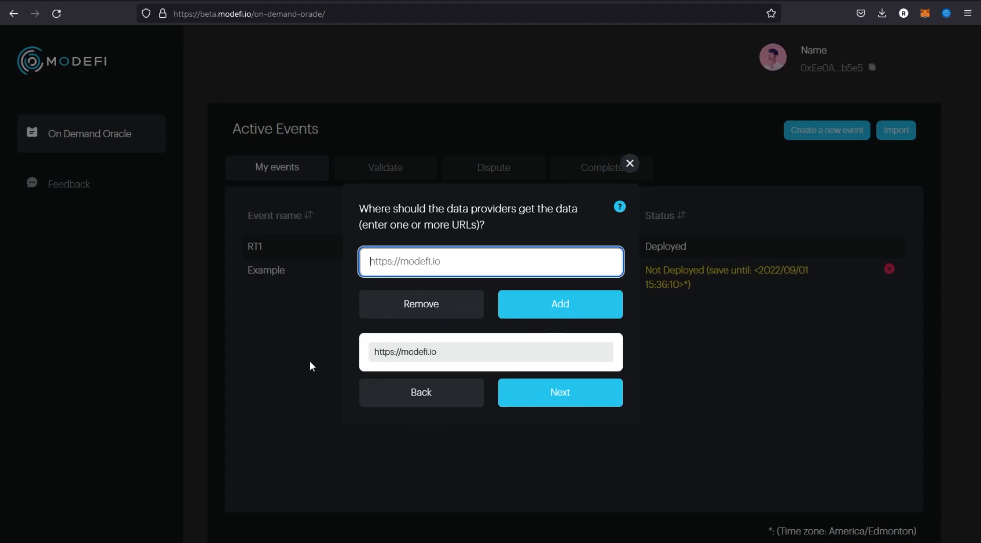
{"action": "left_click", "coordinate": [591, 401]}
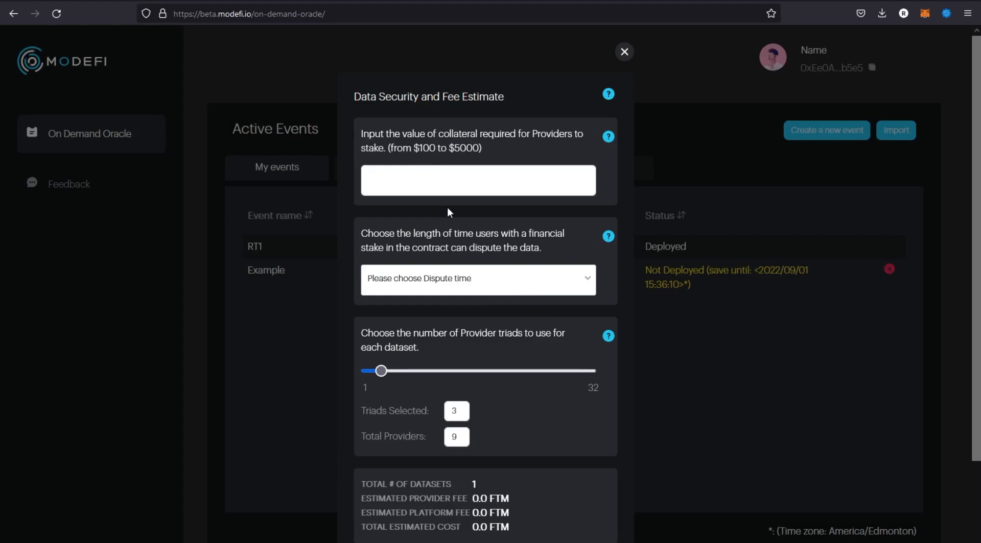
Set the Provider collateral to $100 and the dispute time to 4 hours.
{"action": "left_click", "coordinate": [444, 180]}
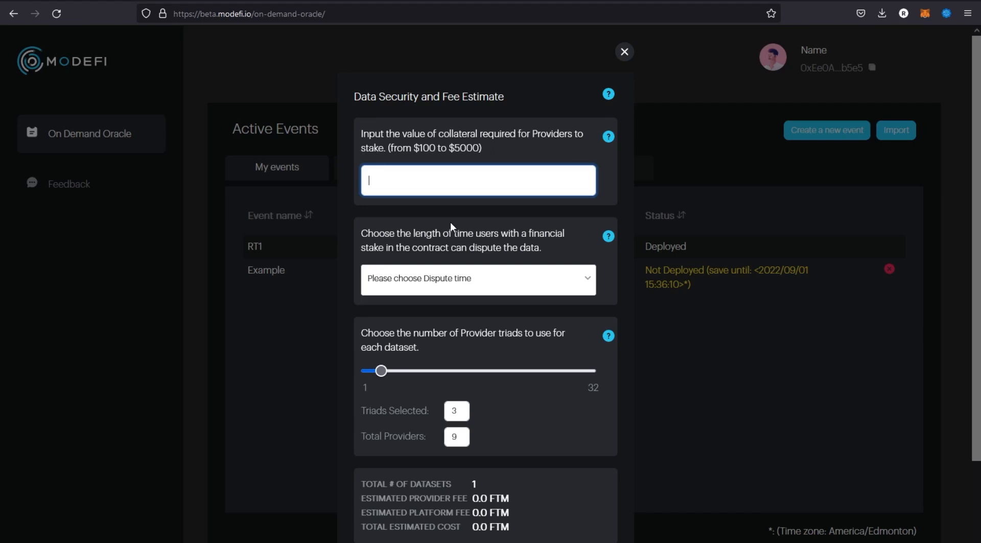
{"action": "type", "text": "100"}
{"action": "scroll", "coordinate": [491, 313], "scroll_direction": "down", "scroll_amount": 2}
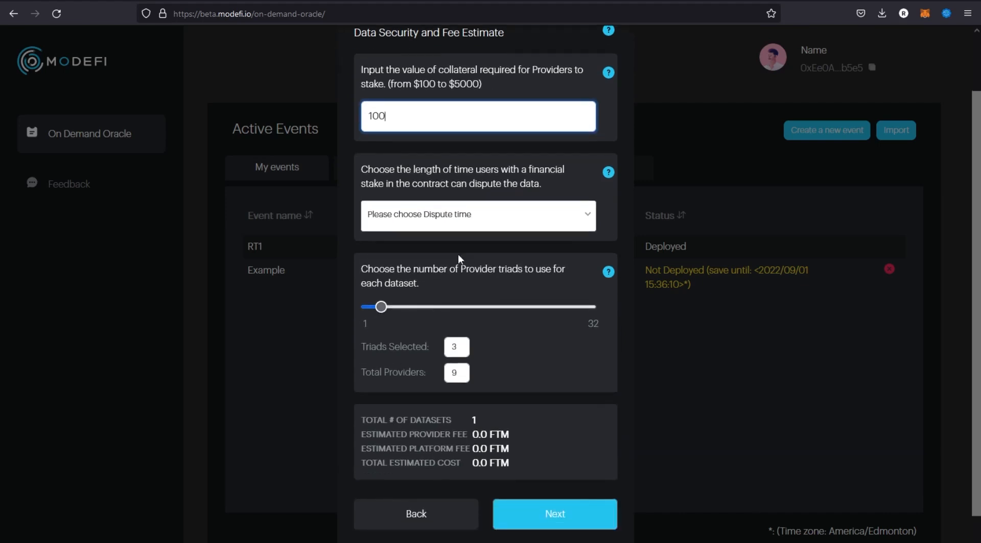
{"action": "left_click", "coordinate": [445, 223]}
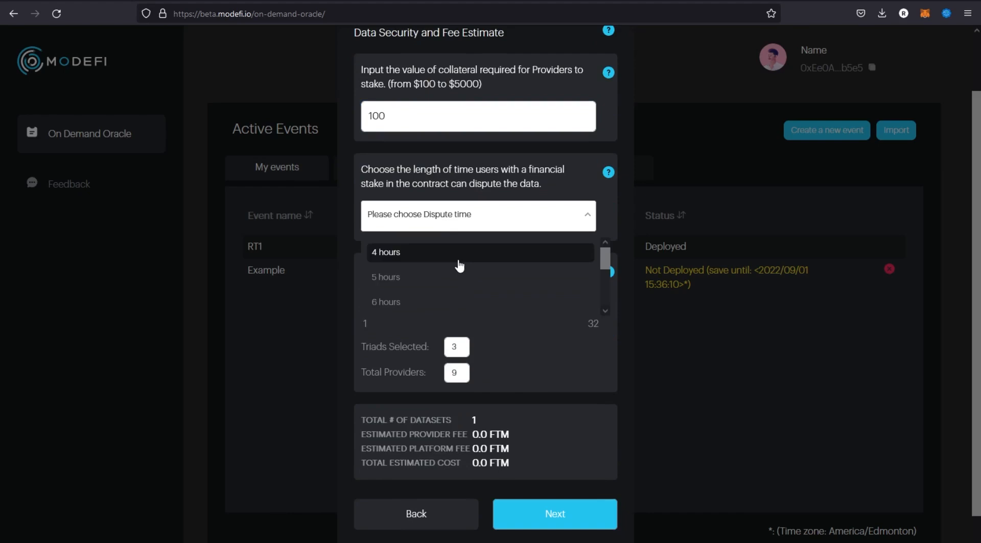
{"action": "scroll", "coordinate": [461, 260], "scroll_direction": "down", "scroll_amount": 3}
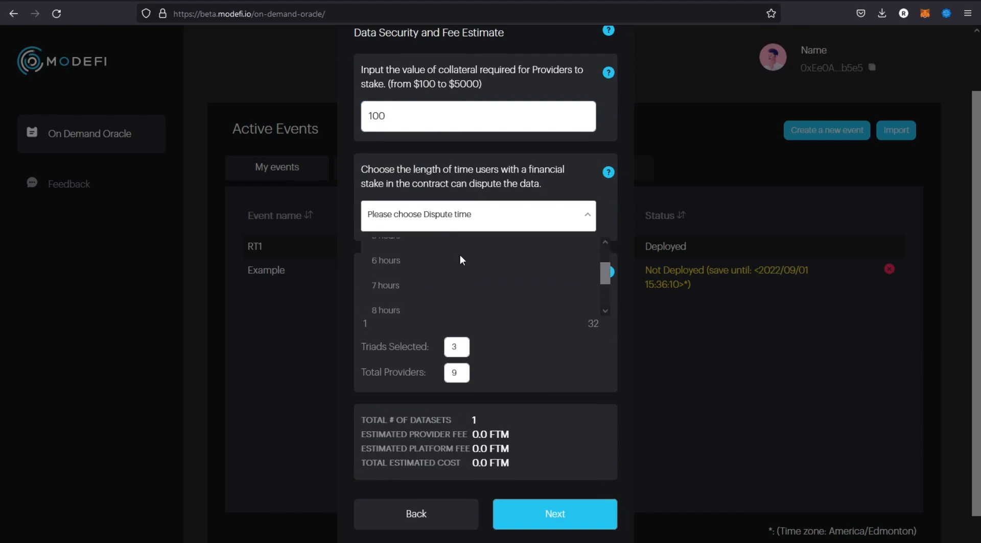
{"action": "scroll", "coordinate": [460, 294], "scroll_direction": "down", "scroll_amount": 1}
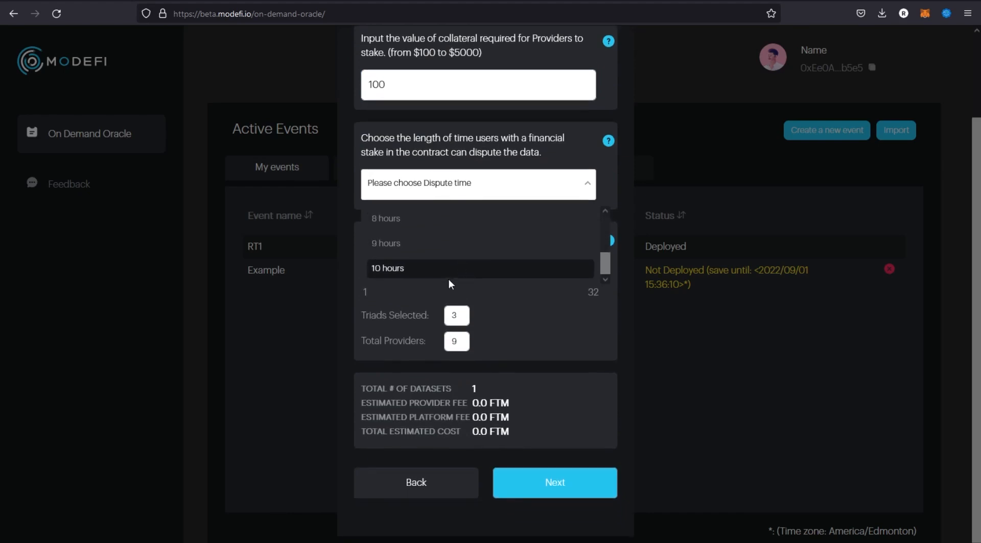
{"action": "scroll", "coordinate": [450, 272], "scroll_direction": "up", "scroll_amount": 2}
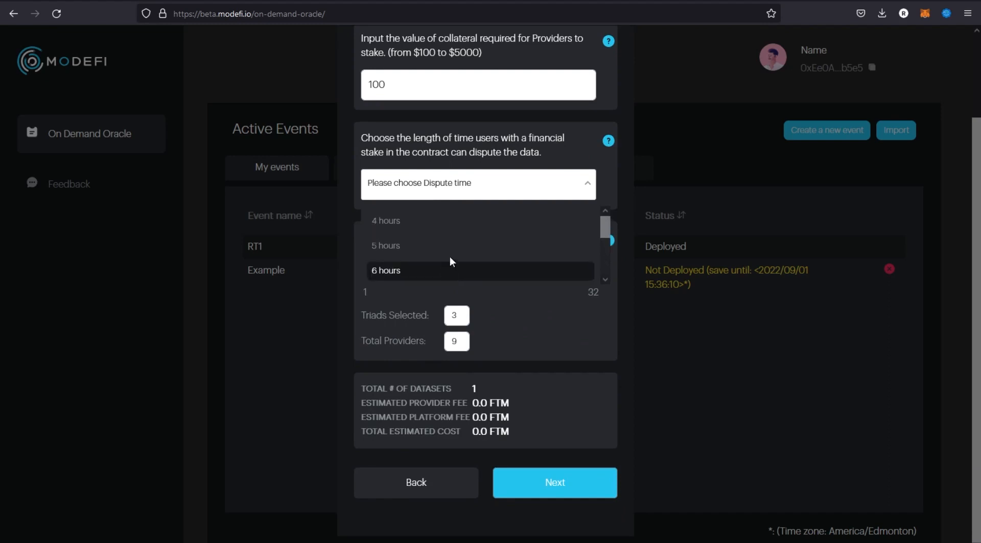
{"action": "scroll", "coordinate": [449, 260], "scroll_direction": "up", "scroll_amount": 4}
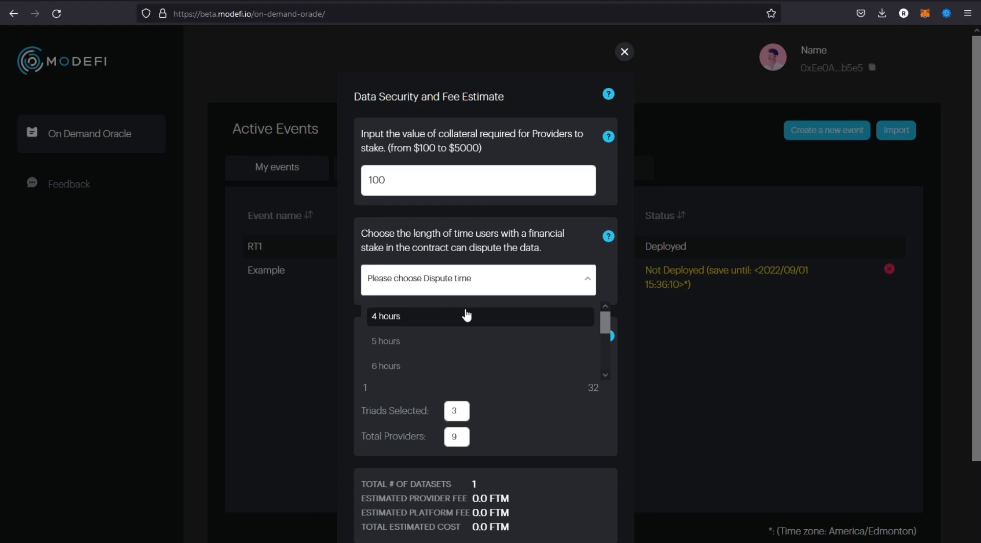
{"action": "left_click", "coordinate": [478, 318]}
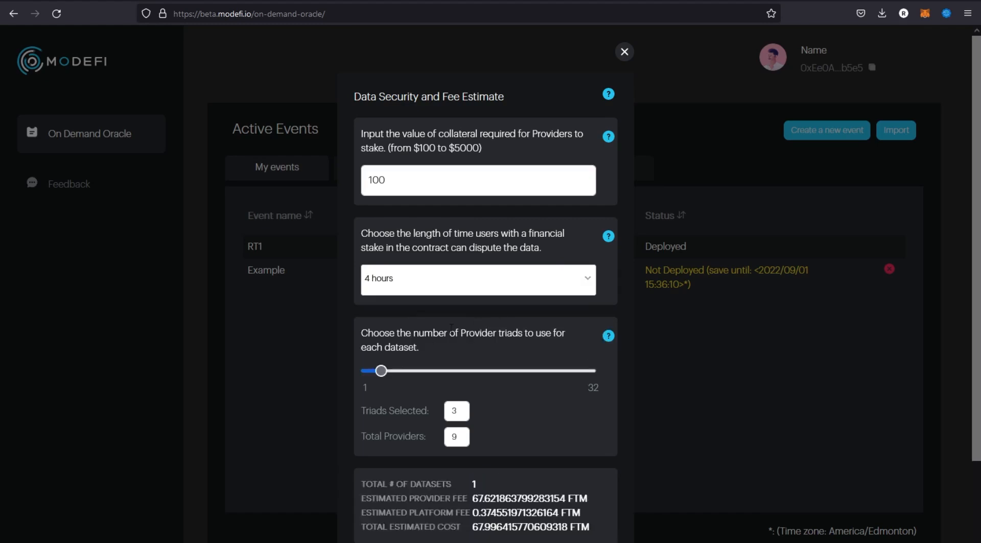
Try 2 and 1 Provider triads for each dataset, and return the selection to 3.
{"action": "scroll", "coordinate": [460, 328], "scroll_direction": "down", "scroll_amount": 2}
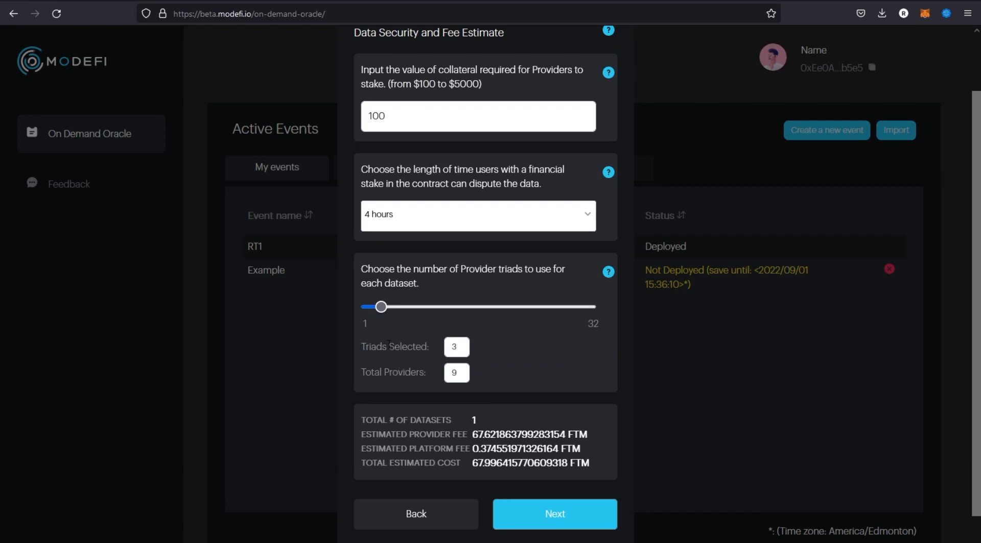
{"action": "mouse_move", "coordinate": [380, 307]}
{"action": "left_mouse_down"}
{"action": "mouse_move", "coordinate": [418, 307]}
{"action": "mouse_move", "coordinate": [374, 307]}
{"action": "left_mouse_up"}
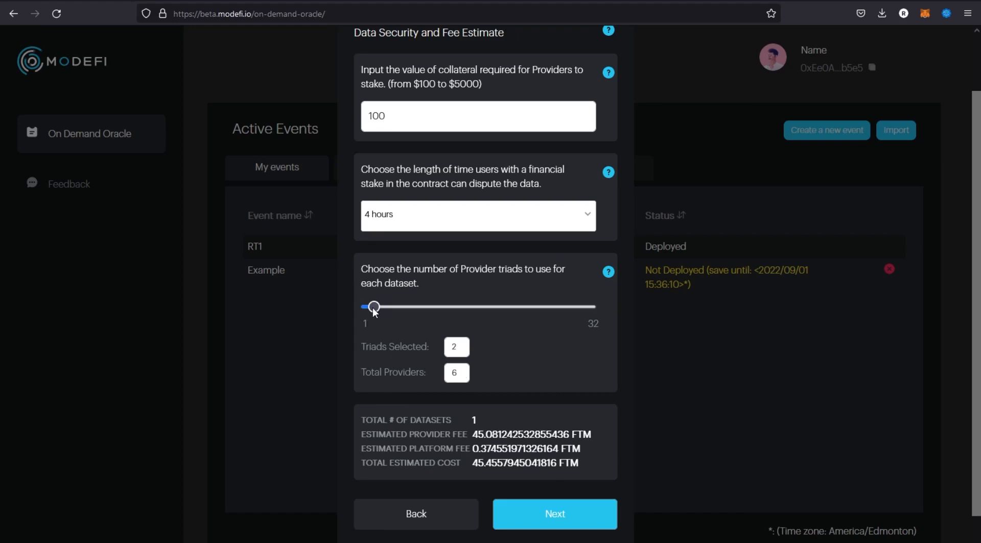
{"action": "left_click_drag", "start_coordinate": [372, 307], "coordinate": [366, 307]}
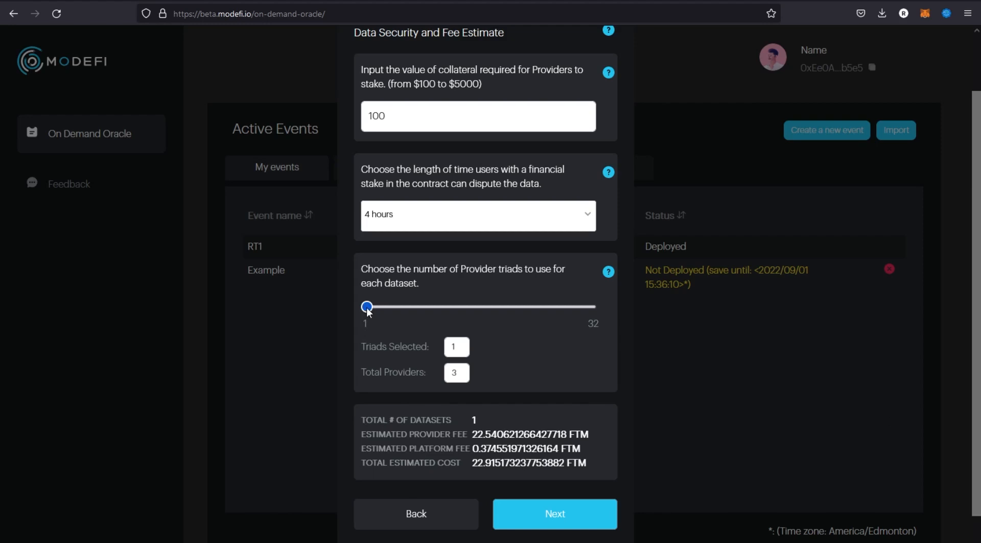
{"action": "left_click_drag", "start_coordinate": [368, 308], "coordinate": [383, 311]}
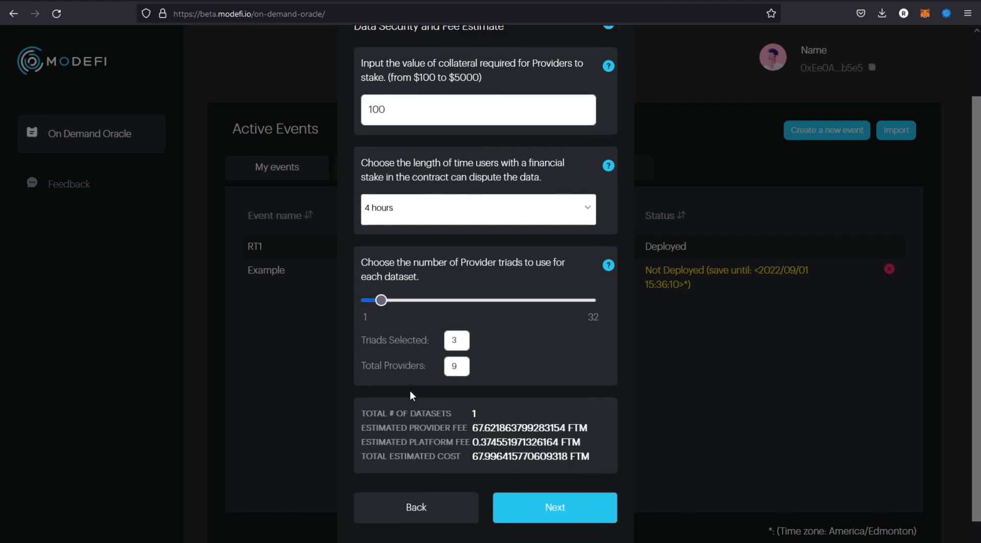
Check the fee estimate and accept the security settings to proceed to the event's detail page.
{"action": "scroll", "coordinate": [410, 394], "scroll_direction": "down", "scroll_amount": 1}
{"action": "left_click_drag", "start_coordinate": [373, 389], "coordinate": [460, 388]}
{"action": "left_click", "coordinate": [453, 402]}
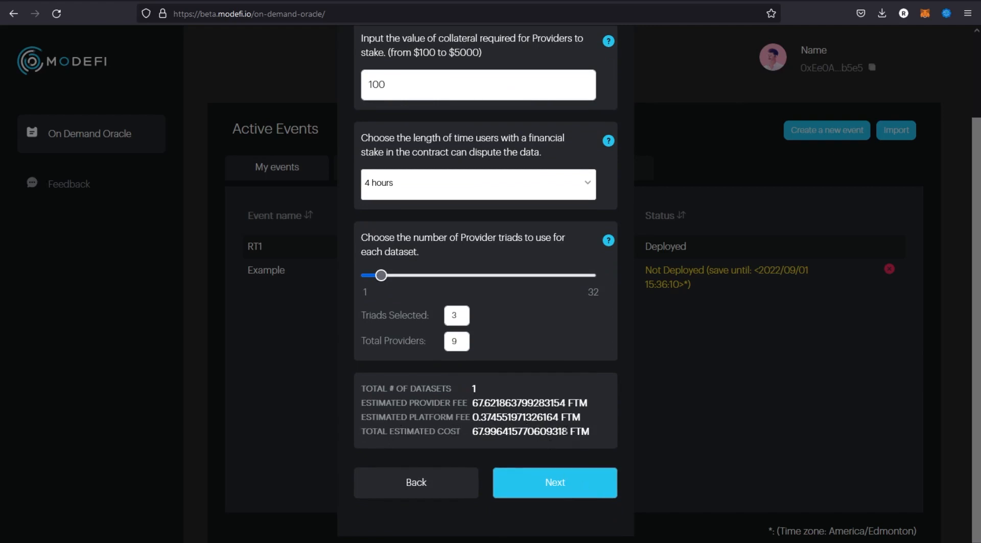
{"action": "left_click", "coordinate": [570, 484]}
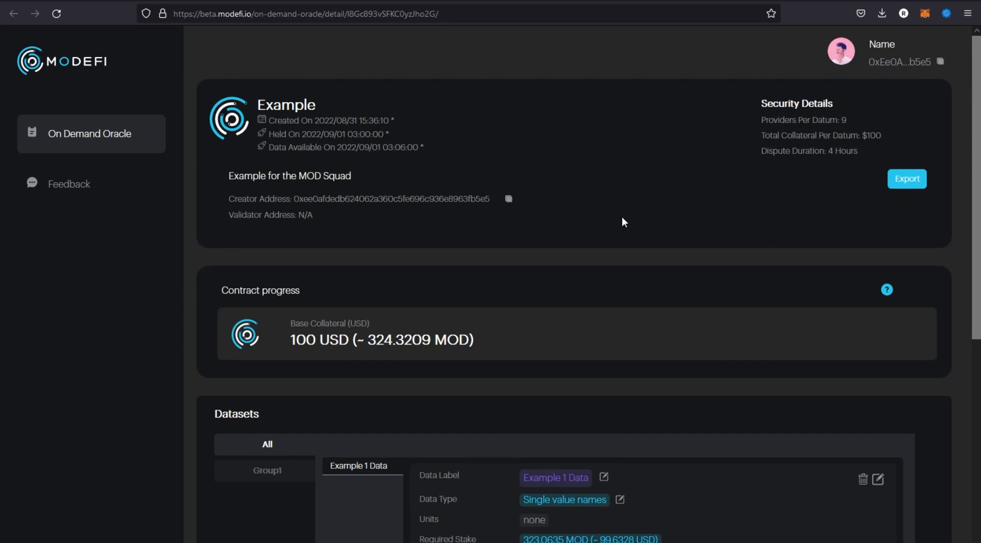
Review the Example event's contract and dataset details, opening and closing the editor for its expected outcomes.
{"action": "scroll", "coordinate": [621, 222], "scroll_direction": "down", "scroll_amount": 1}
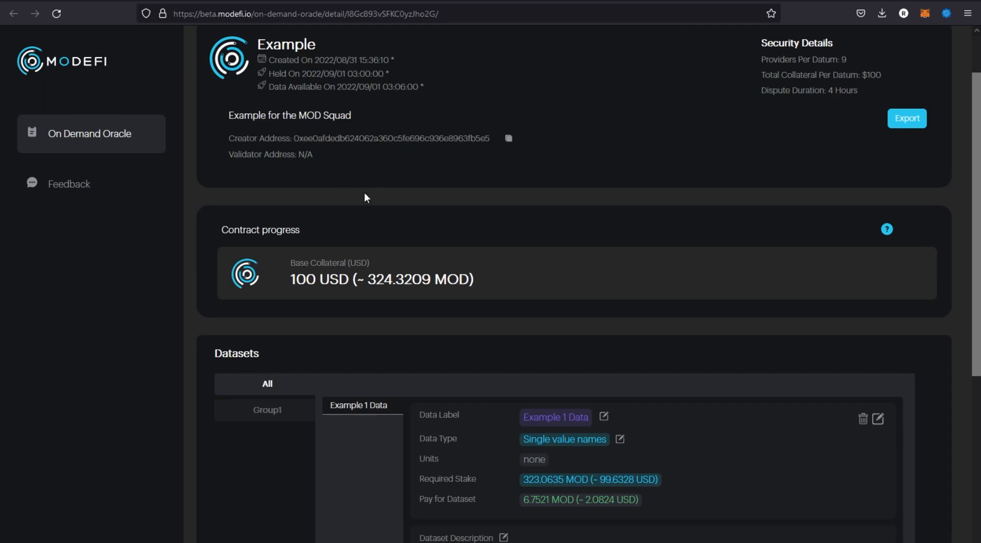
{"action": "scroll", "coordinate": [364, 194], "scroll_direction": "down", "scroll_amount": 2}
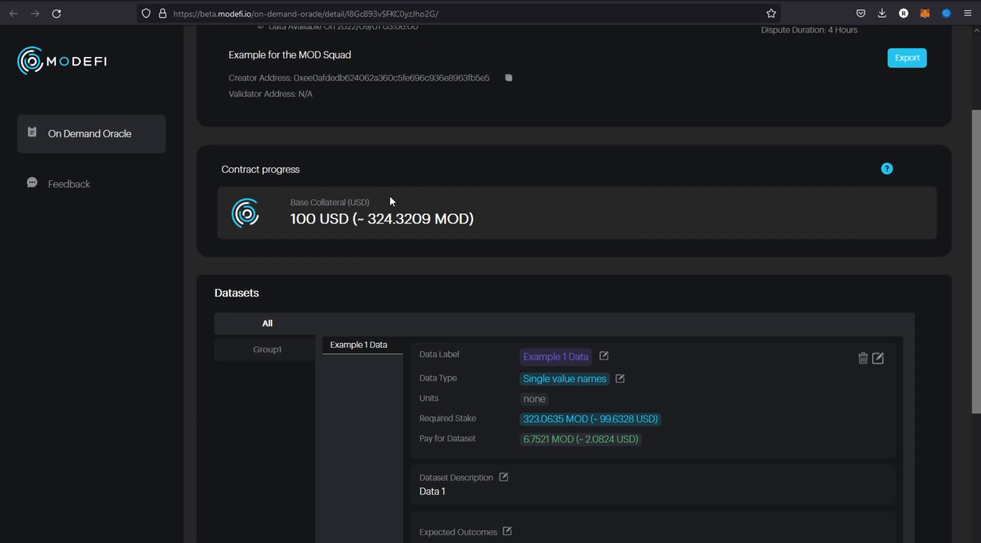
{"action": "scroll", "coordinate": [449, 196], "scroll_direction": "down", "scroll_amount": 3}
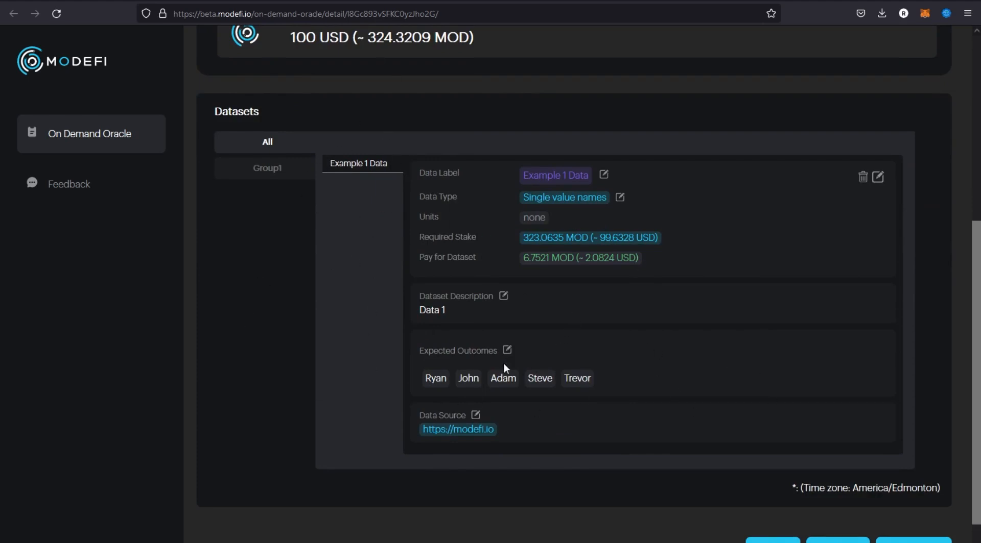
{"action": "left_click", "coordinate": [507, 350]}
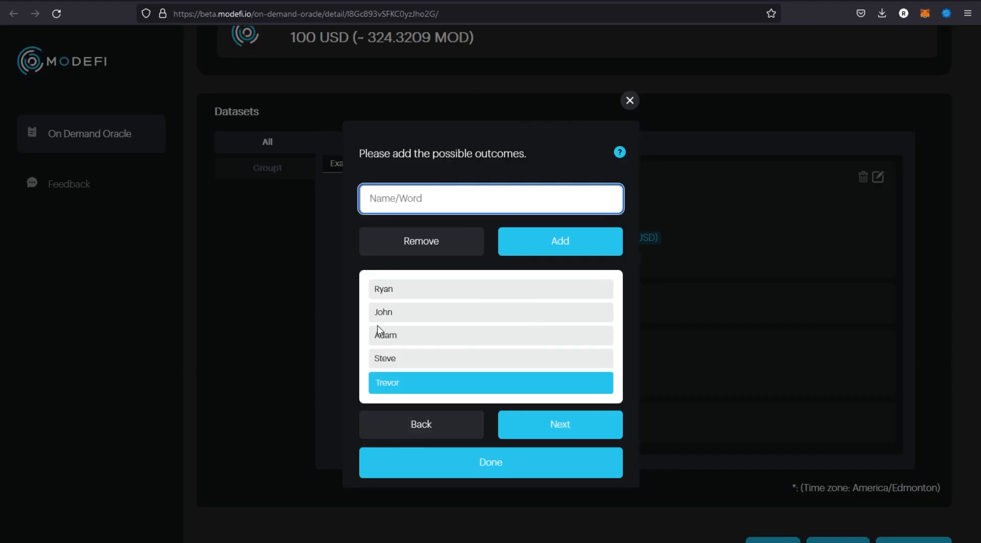
{"action": "left_click", "coordinate": [631, 99]}
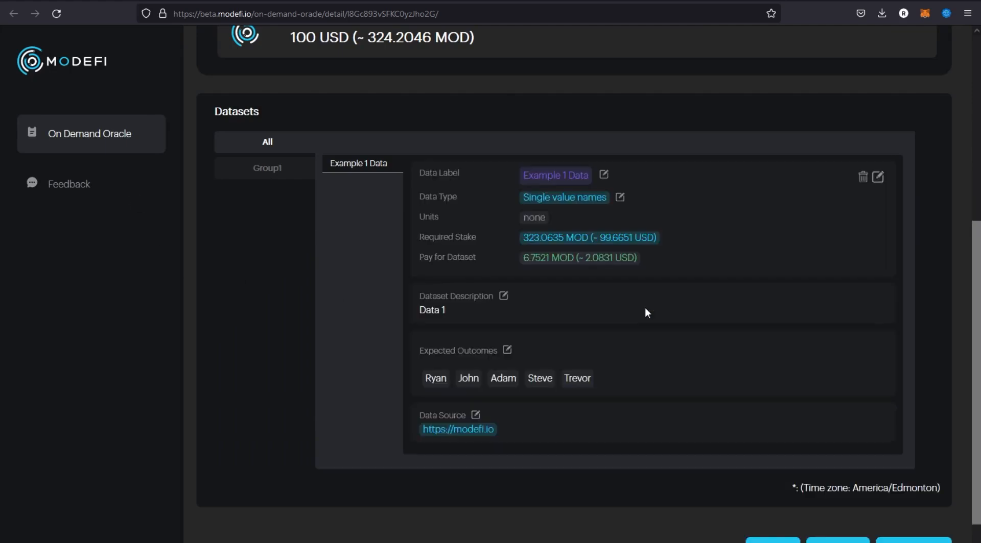
{"action": "scroll", "coordinate": [674, 337], "scroll_direction": "down", "scroll_amount": 1}
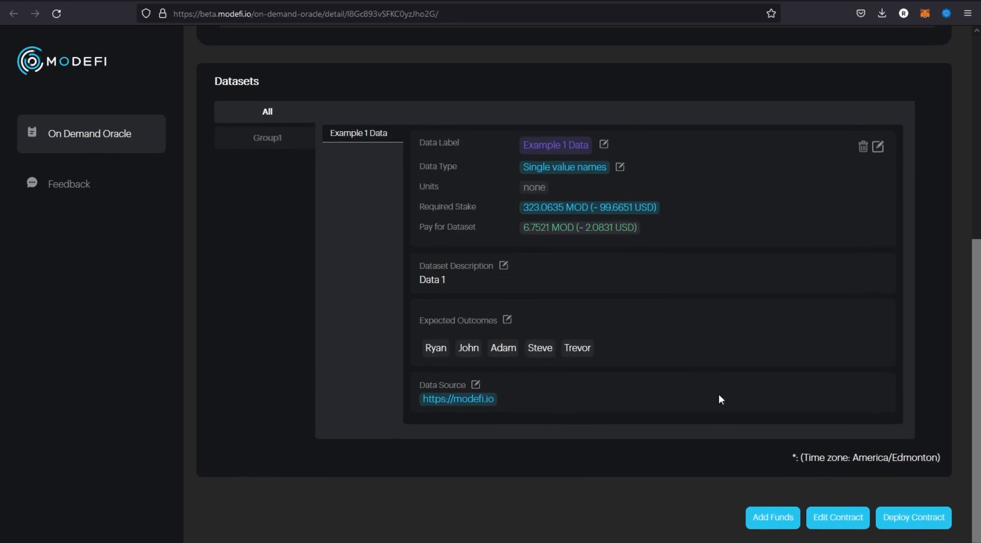
Check the Example event's base collateral, dataset details and event time zone before deployment.
{"action": "scroll", "coordinate": [713, 404], "scroll_direction": "up", "scroll_amount": 5}
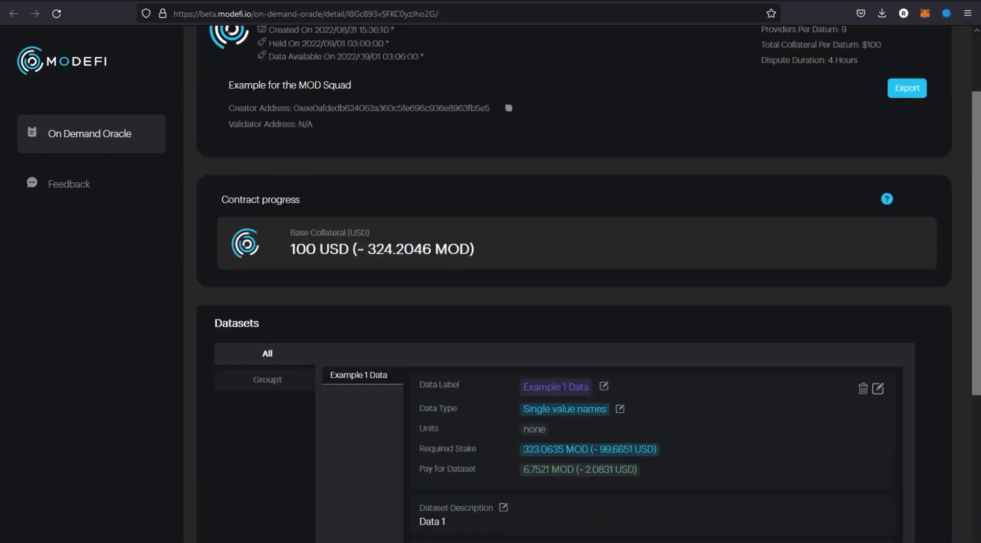
{"action": "scroll", "coordinate": [775, 193], "scroll_direction": "down", "scroll_amount": 5}
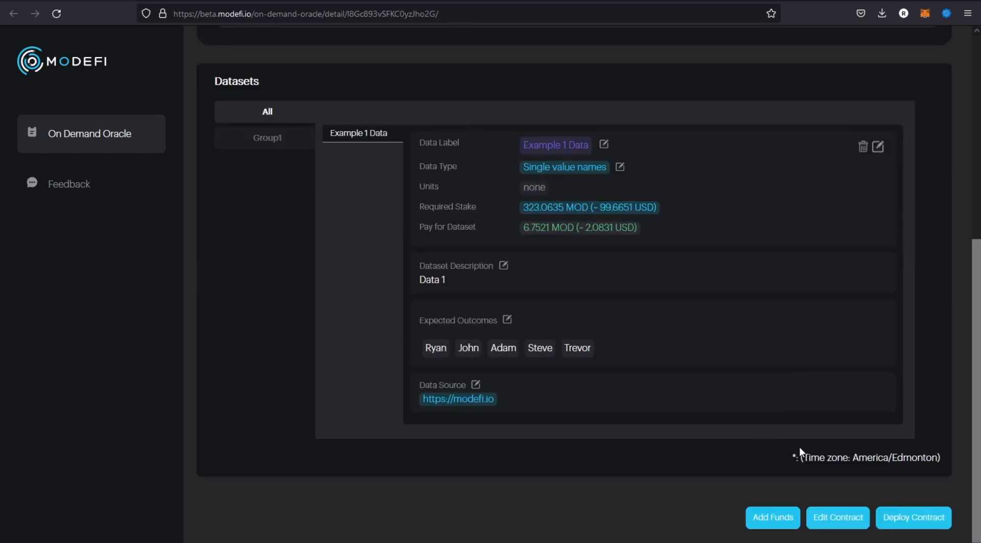
{"action": "left_click_drag", "start_coordinate": [826, 458], "coordinate": [926, 458]}
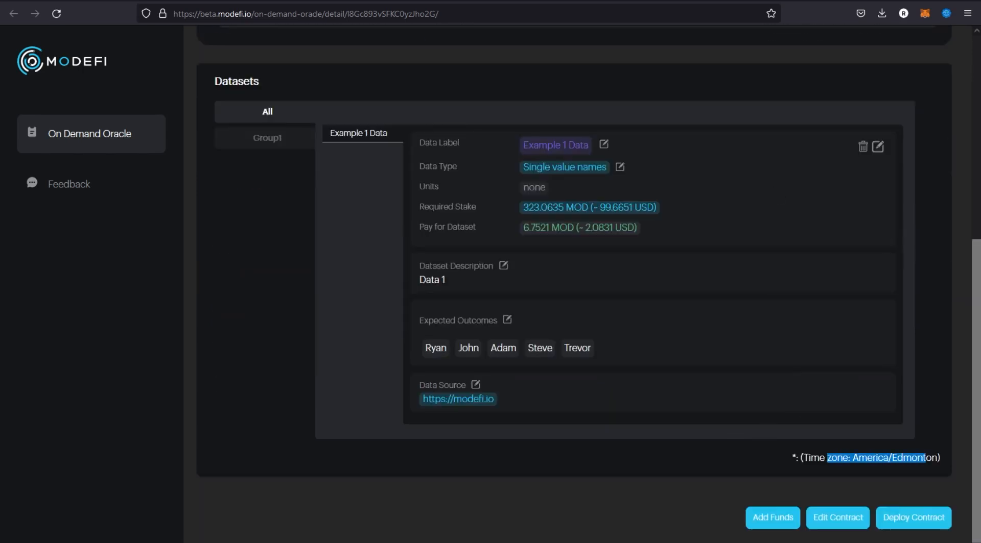
{"action": "left_click", "coordinate": [925, 459]}
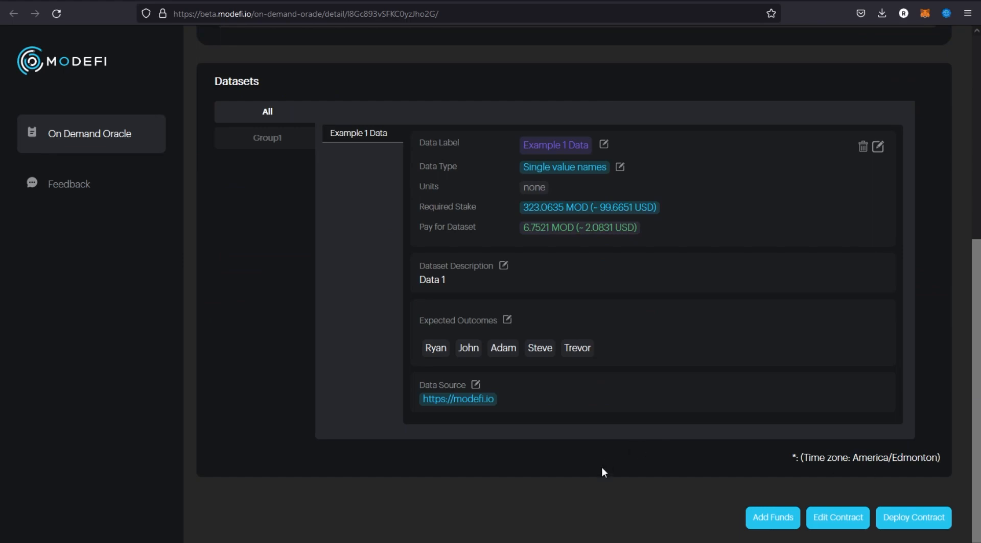
{"action": "scroll", "coordinate": [647, 431], "scroll_direction": "up", "scroll_amount": 3}
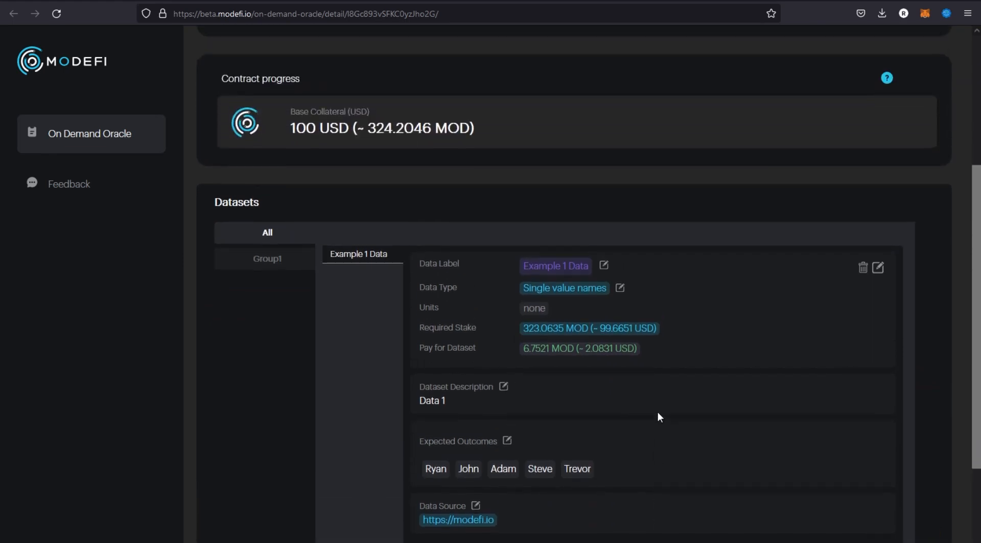
{"action": "scroll", "coordinate": [667, 406], "scroll_direction": "down", "scroll_amount": 3}
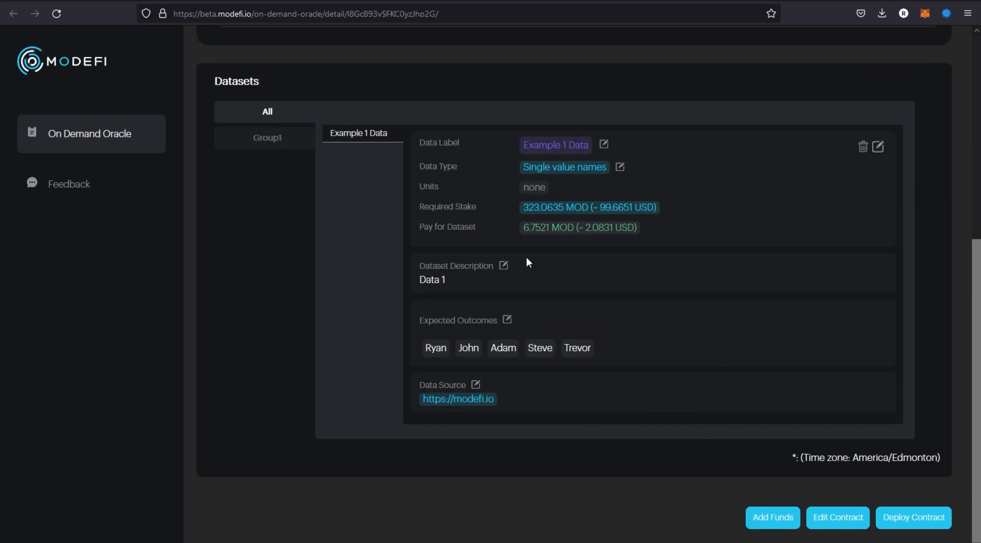
Deploy the Example contract, accepting the estimated deployment cost and confirming both MetaMask transactions.
{"action": "left_click", "coordinate": [914, 519]}
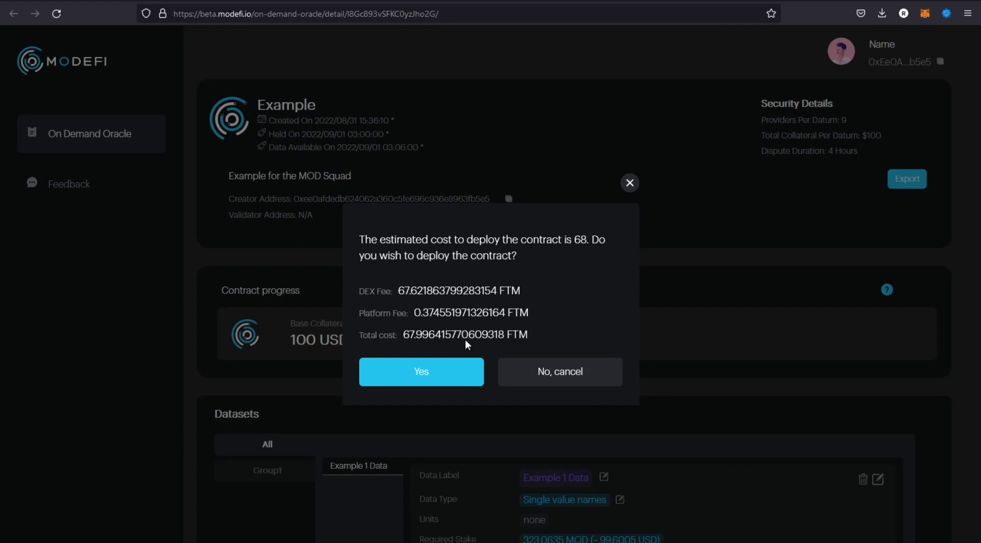
{"action": "left_click", "coordinate": [424, 379]}
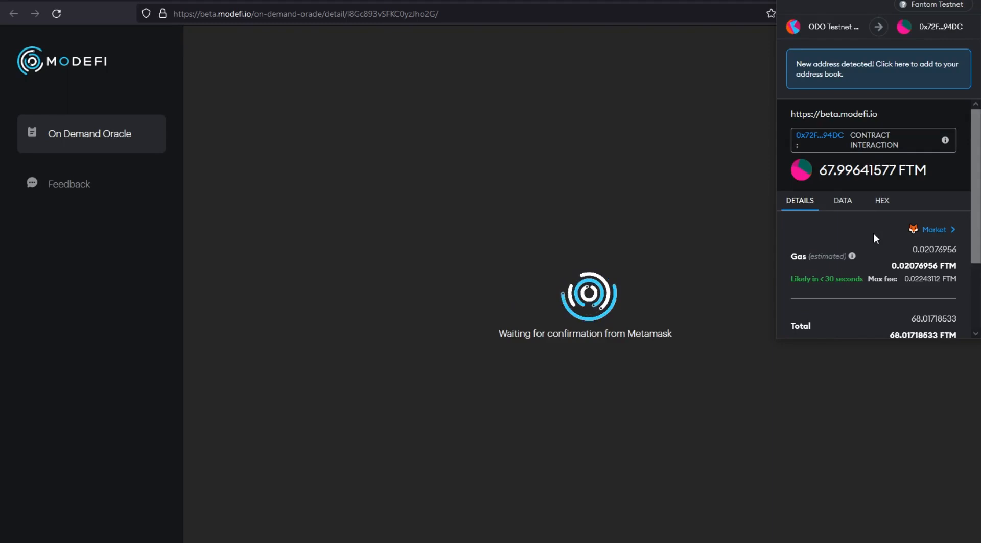
{"action": "scroll", "coordinate": [873, 234], "scroll_direction": "down", "scroll_amount": 3}
{"action": "left_click", "coordinate": [917, 315]}
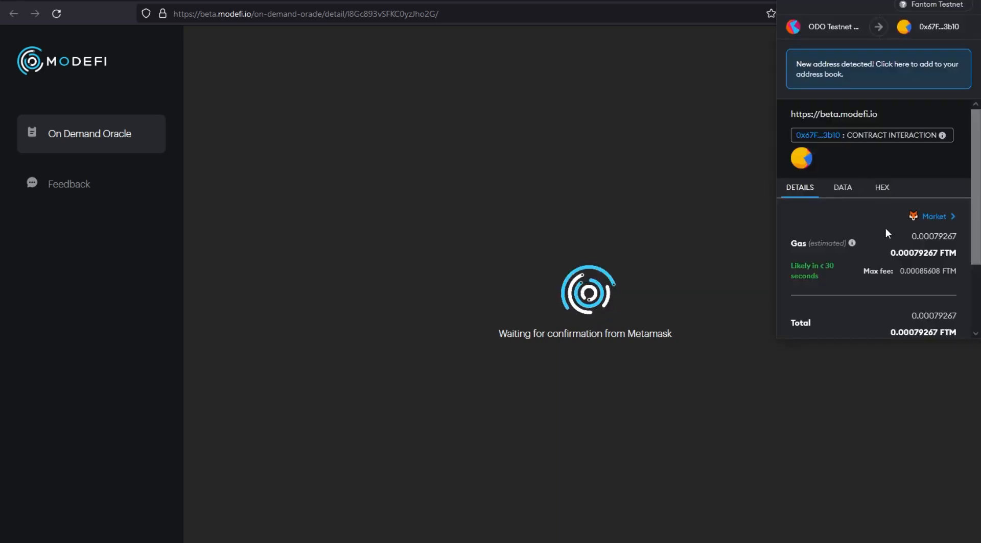
{"action": "scroll", "coordinate": [885, 229], "scroll_direction": "down", "scroll_amount": 3}
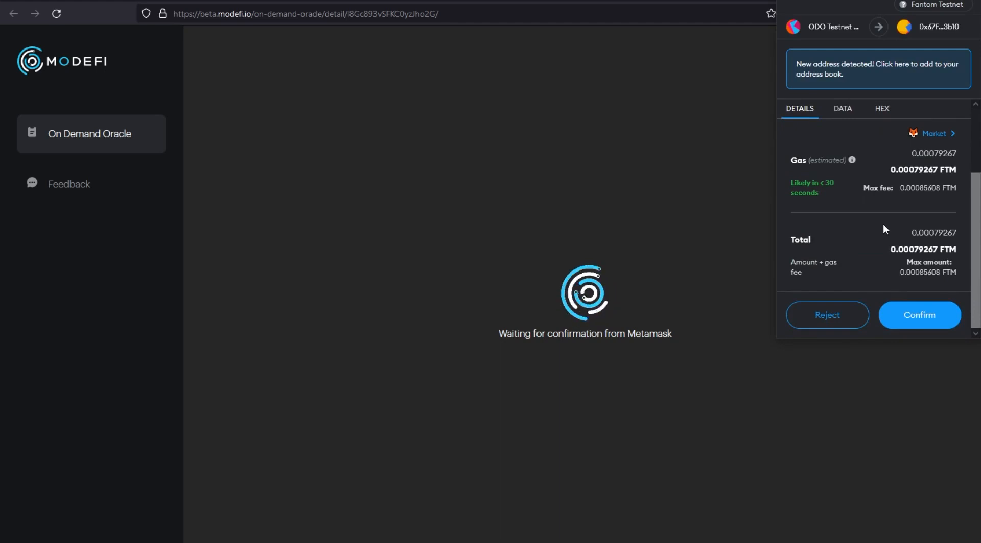
{"action": "left_click", "coordinate": [914, 315]}
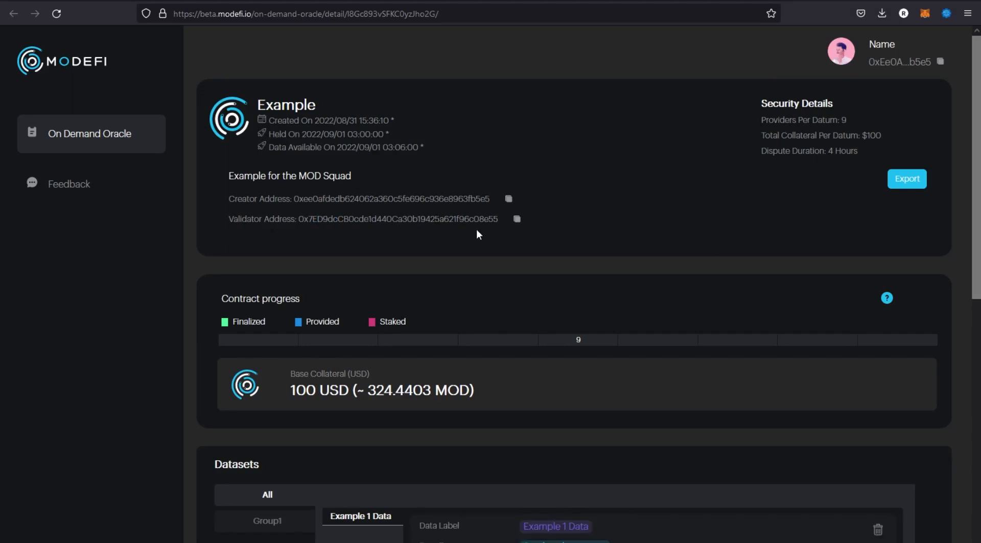
Review the deployed contract's validator address, progress, dataset details and provider staking section, and try its contract editing option.
{"action": "scroll", "coordinate": [293, 211], "scroll_direction": "down", "scroll_amount": 2}
{"action": "scroll", "coordinate": [210, 203], "scroll_direction": "down", "scroll_amount": 1}
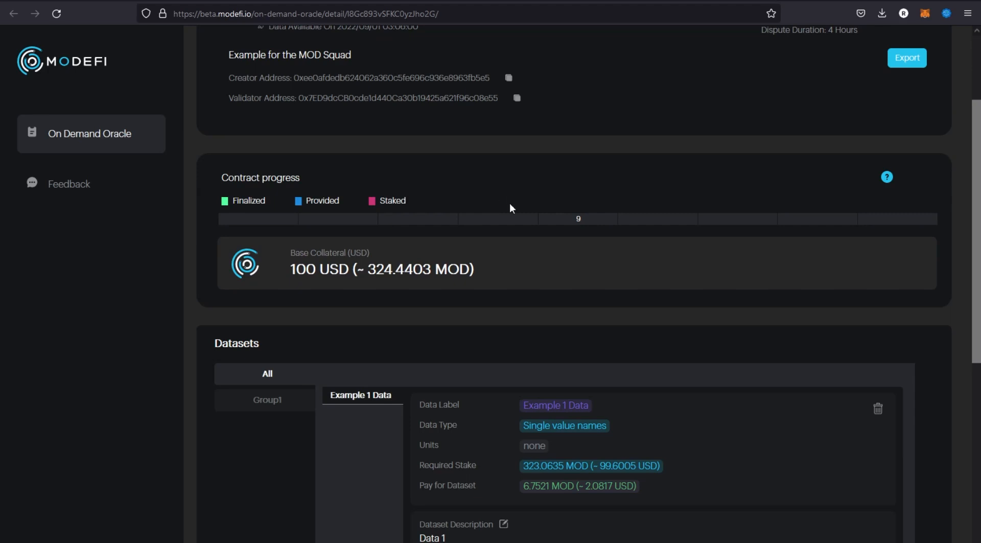
{"action": "scroll", "coordinate": [514, 204], "scroll_direction": "down", "scroll_amount": 5}
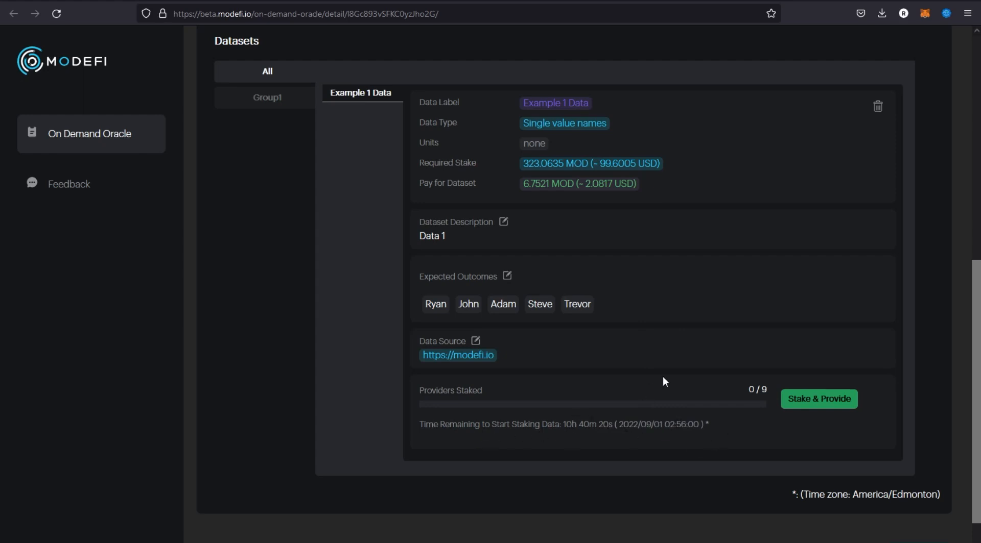
{"action": "scroll", "coordinate": [663, 376], "scroll_direction": "up", "scroll_amount": 1}
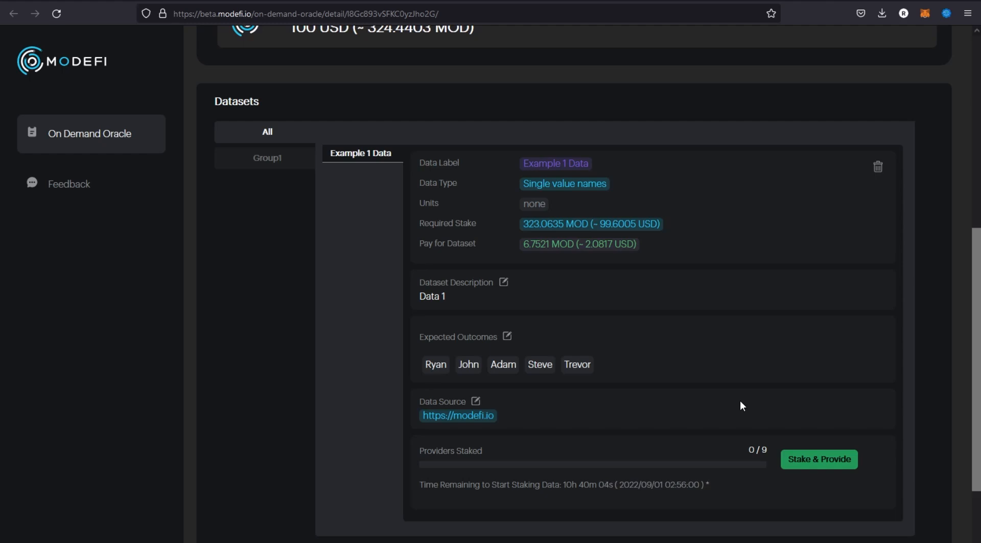
{"action": "scroll", "coordinate": [160, 306], "scroll_direction": "up", "scroll_amount": 1}
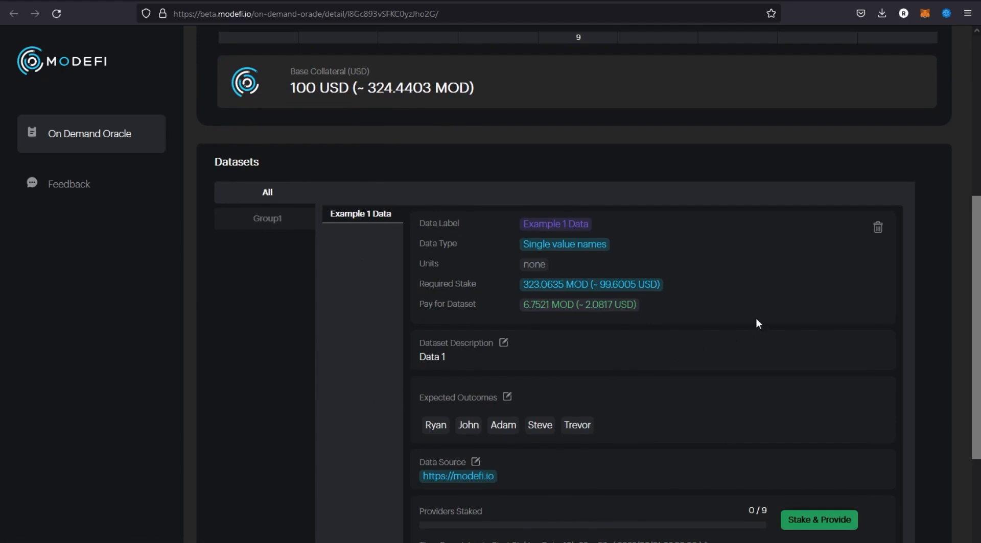
{"action": "scroll", "coordinate": [756, 319], "scroll_direction": "up", "scroll_amount": 6}
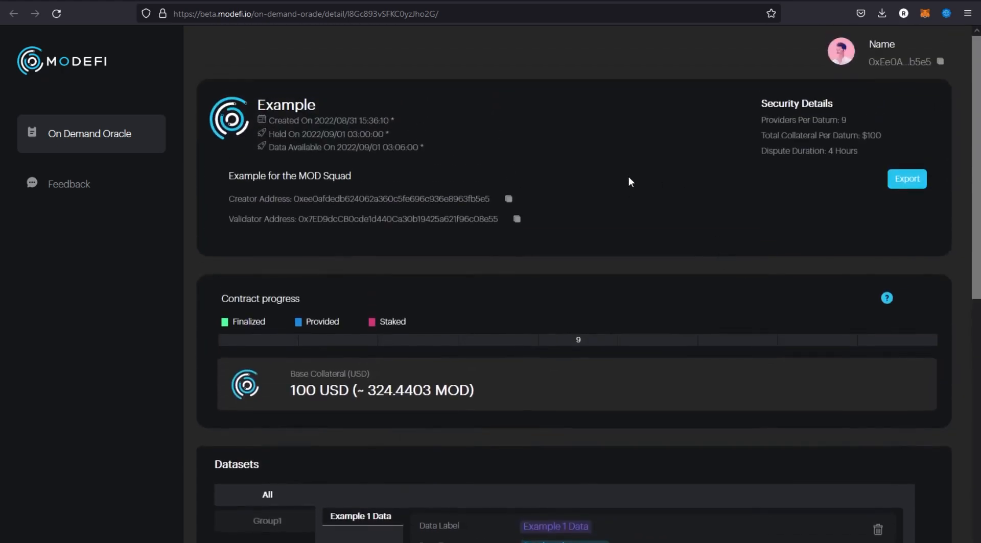
{"action": "scroll", "coordinate": [628, 178], "scroll_direction": "down", "scroll_amount": 8}
{"action": "scroll", "coordinate": [673, 248], "scroll_direction": "up", "scroll_amount": 1}
{"action": "scroll", "coordinate": [673, 248], "scroll_direction": "down", "scroll_amount": 1}
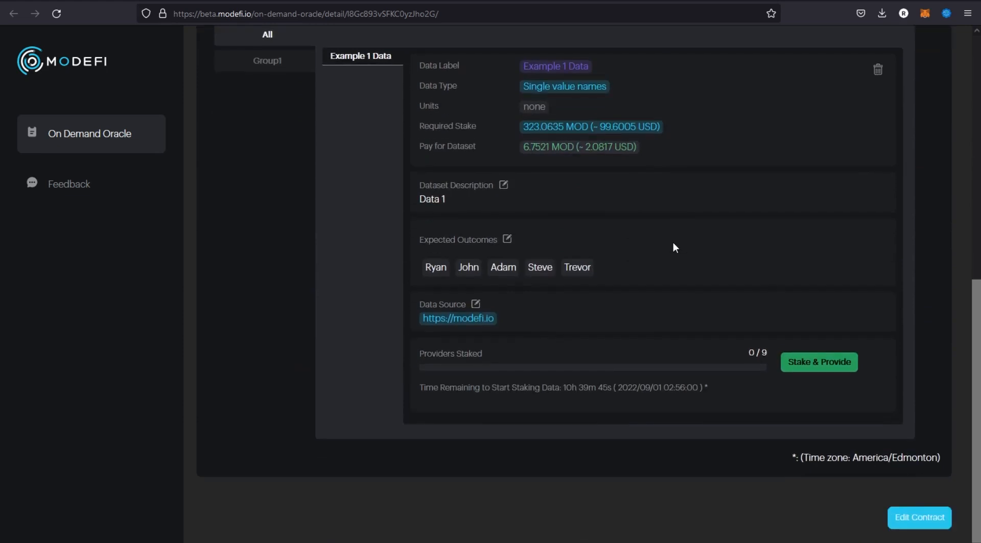
{"action": "left_click", "coordinate": [920, 519]}
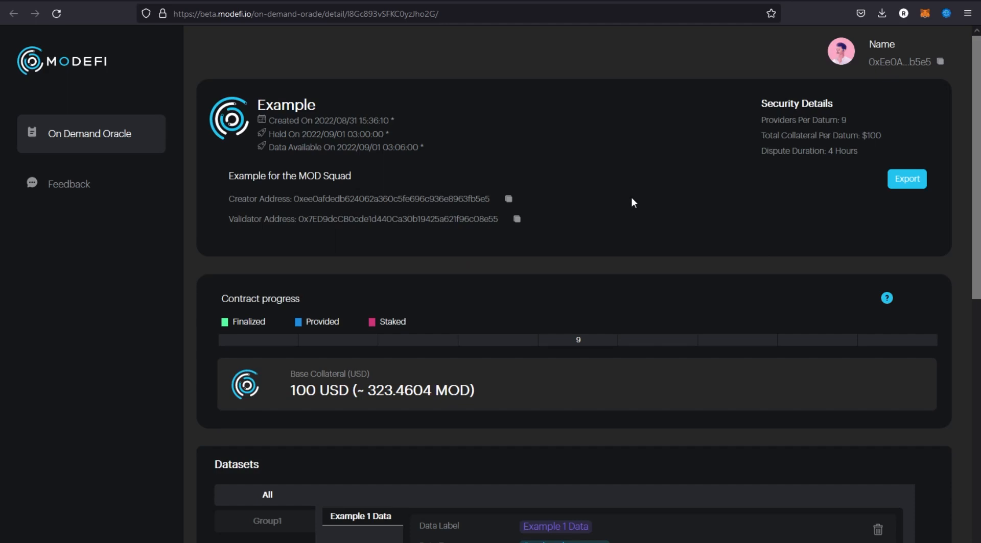
Export the Example event's data as a CSV file and dismiss the downloads list.
{"action": "left_click", "coordinate": [906, 179]}
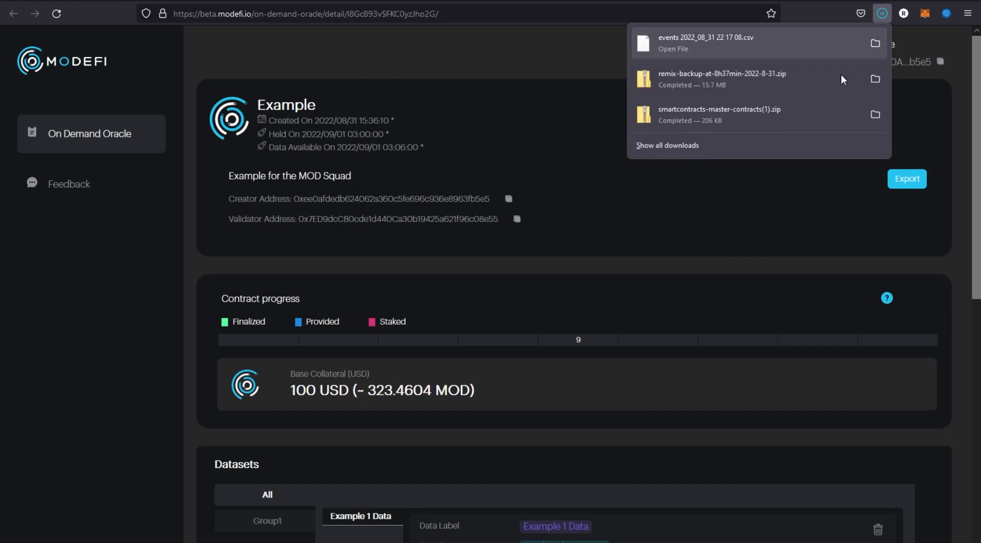
{"action": "left_click", "coordinate": [746, 195]}
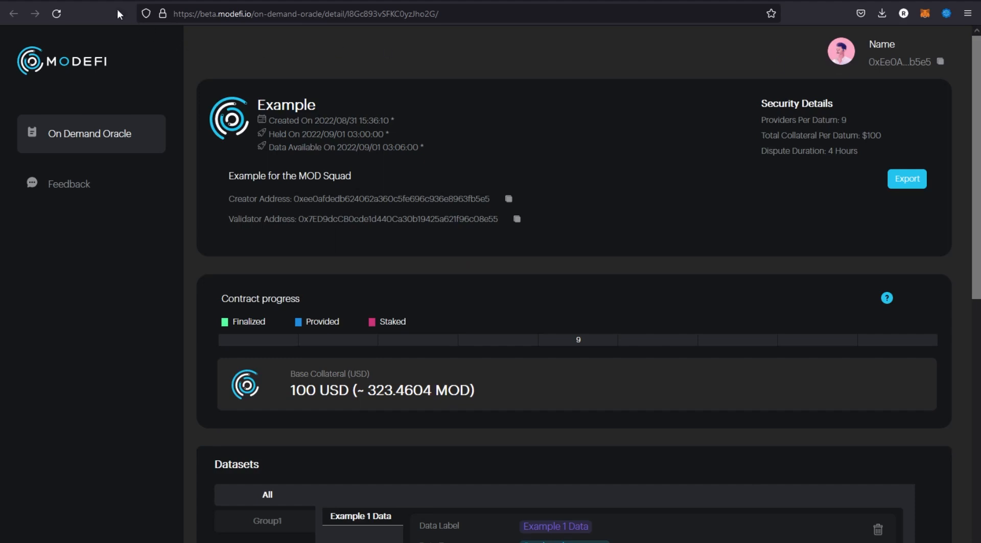
Switch to the Active Events list and check the deployment status of the Example event.
{"action": "left_click", "coordinate": [98, 0]}
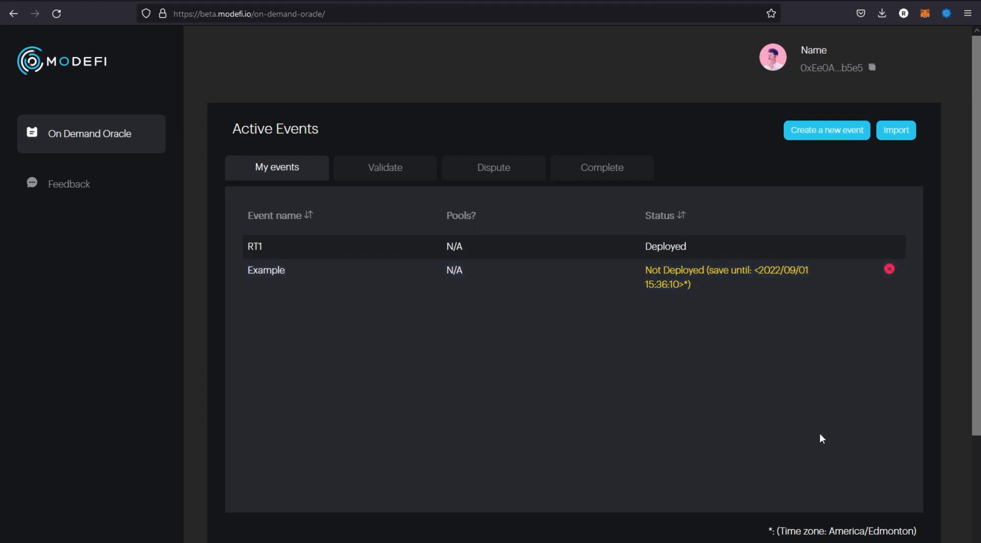
{"action": "scroll", "coordinate": [703, 347], "scroll_direction": "down", "scroll_amount": 1}
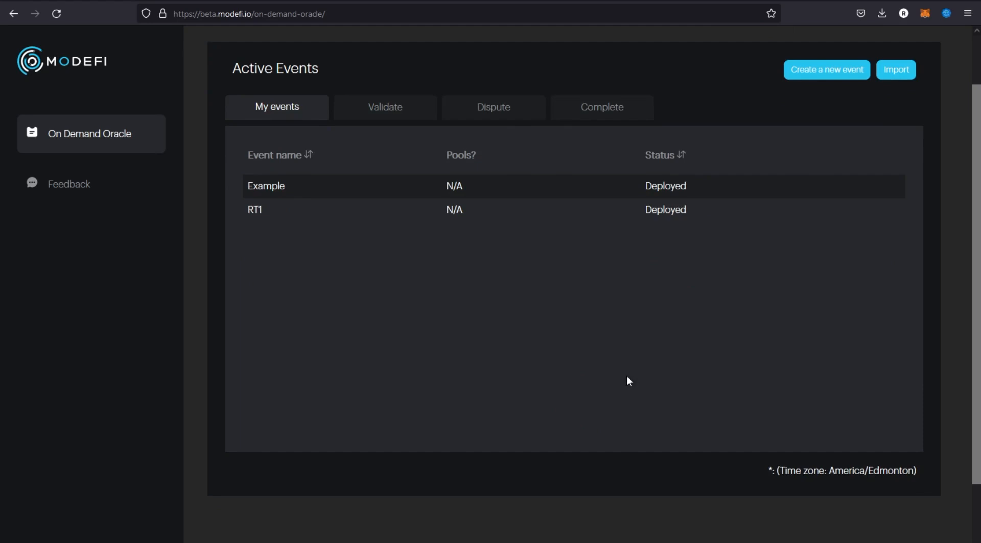
{"action": "scroll", "coordinate": [534, 363], "scroll_direction": "up", "scroll_amount": 1}
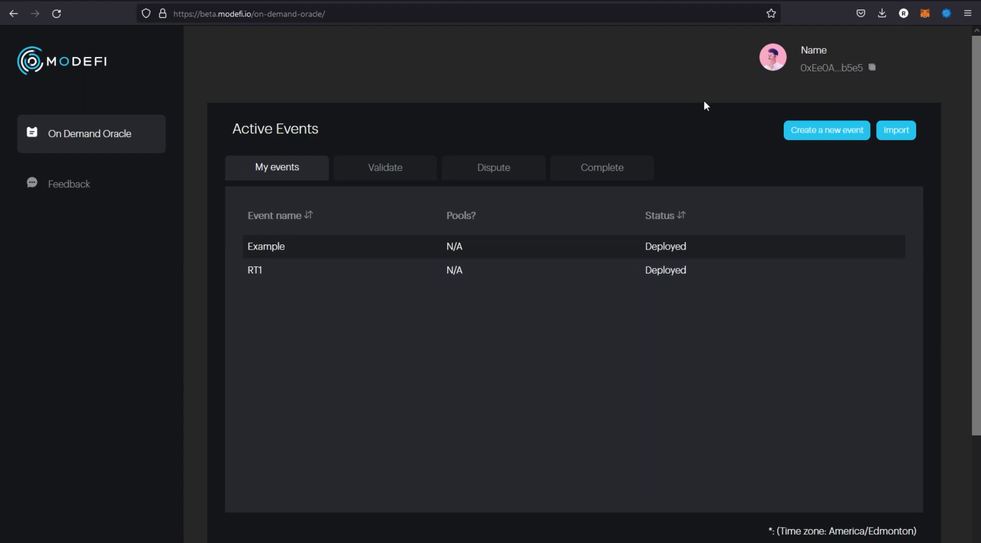
Open the account profile, change its display name to MOD Squad and save the update.
{"action": "left_click", "coordinate": [772, 60]}
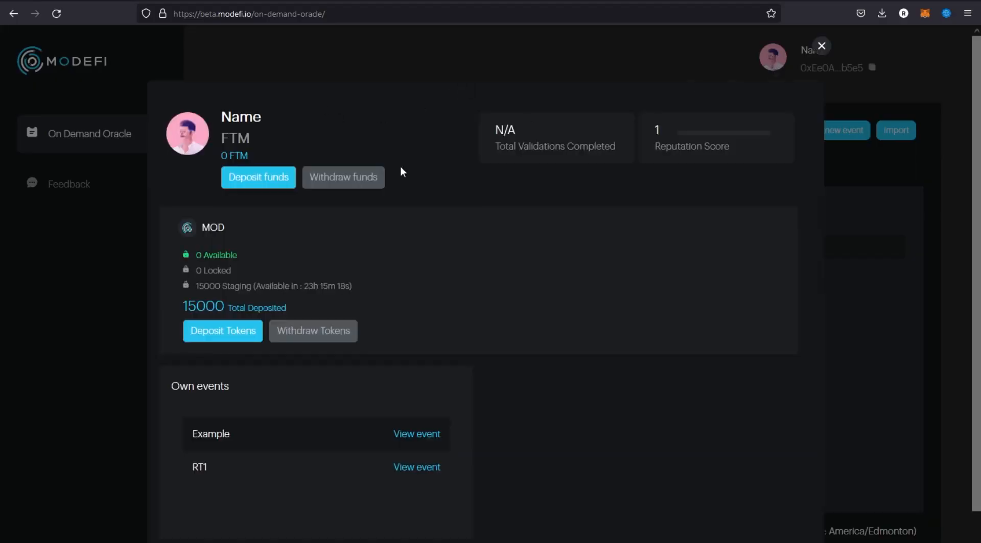
{"action": "scroll", "coordinate": [357, 127], "scroll_direction": "down", "scroll_amount": 1}
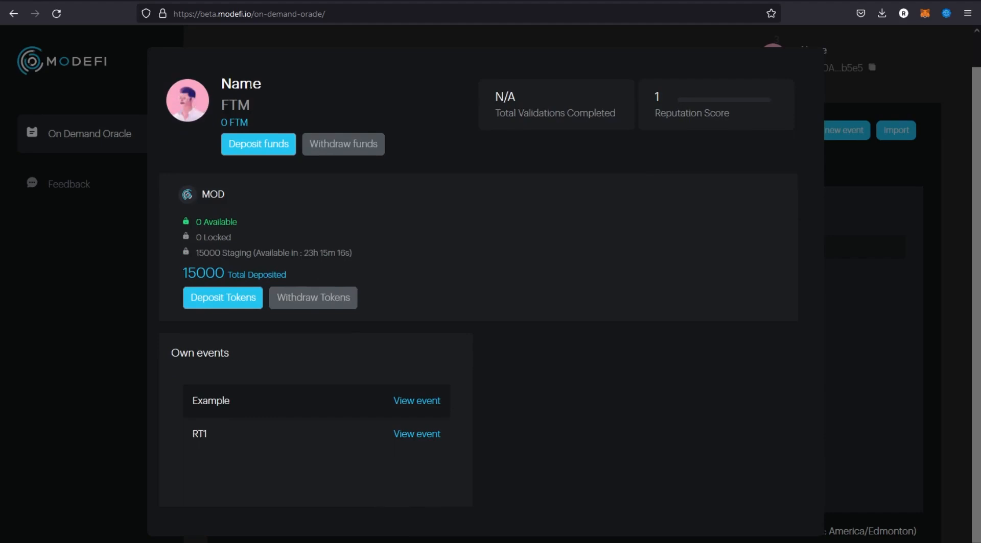
{"action": "left_click", "coordinate": [186, 105]}
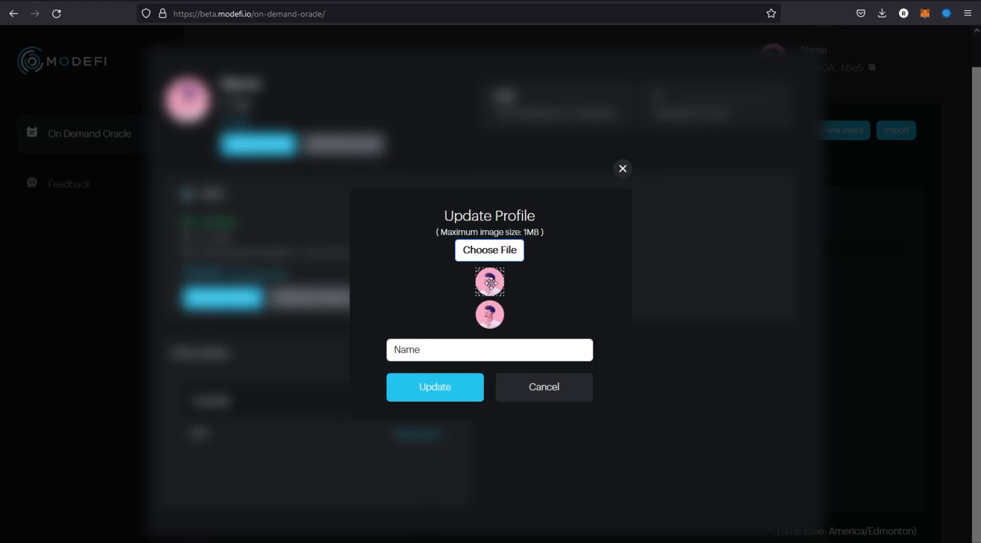
{"action": "double_click", "coordinate": [440, 352]}
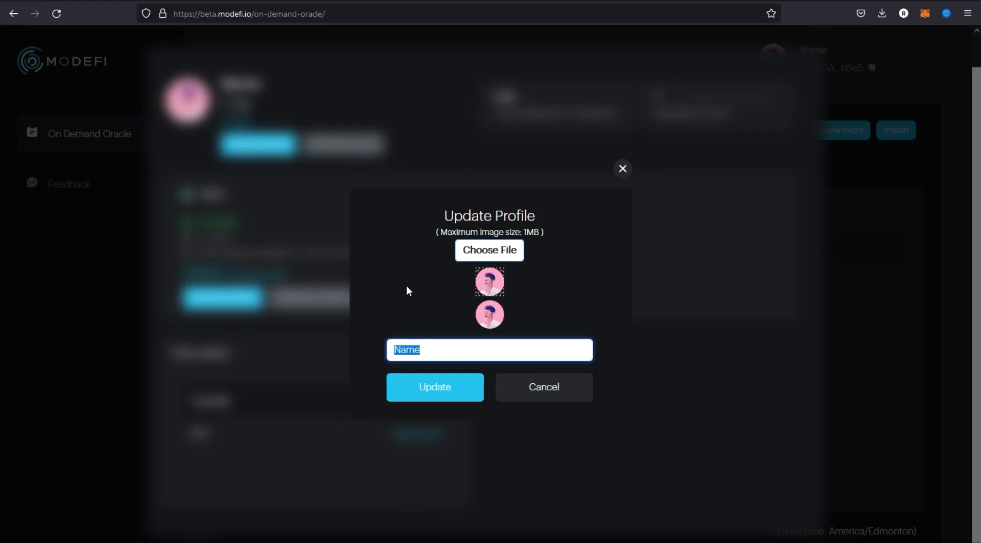
{"action": "type", "text": "MOD Squad"}
{"action": "left_click", "coordinate": [434, 392]}
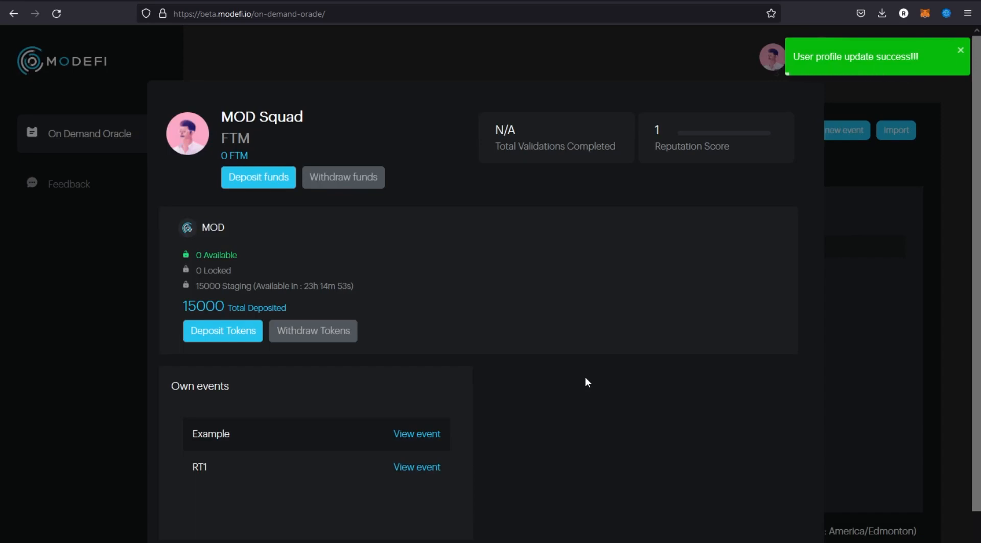
Check the profile editor's image and name options, cancel without changes and close the profile.
{"action": "left_click", "coordinate": [190, 149]}
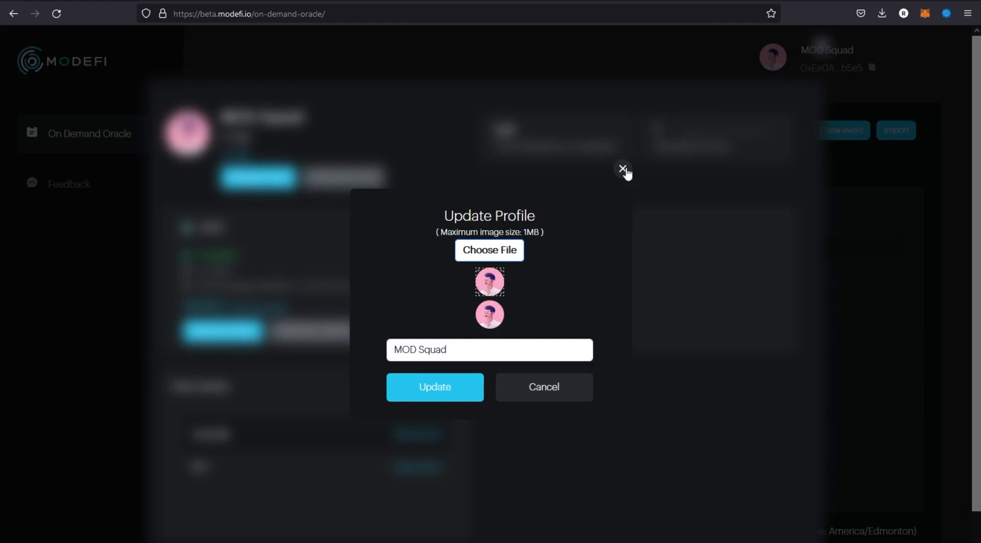
{"action": "left_click", "coordinate": [570, 387]}
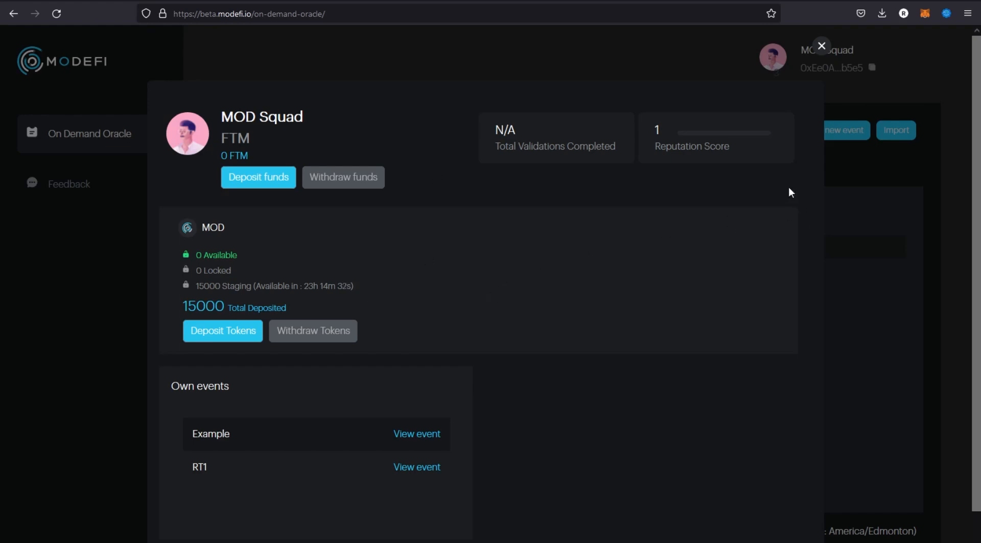
{"action": "left_click", "coordinate": [821, 45]}
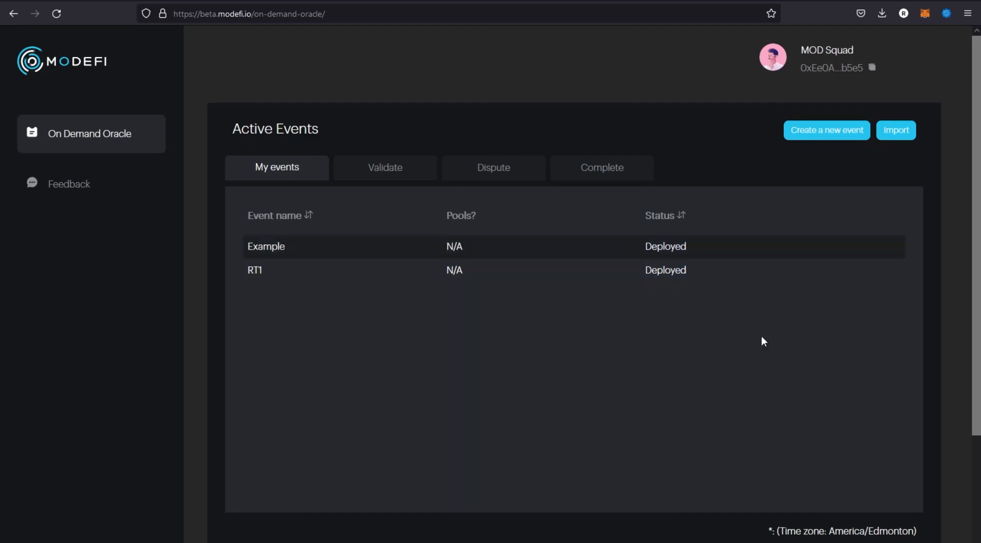